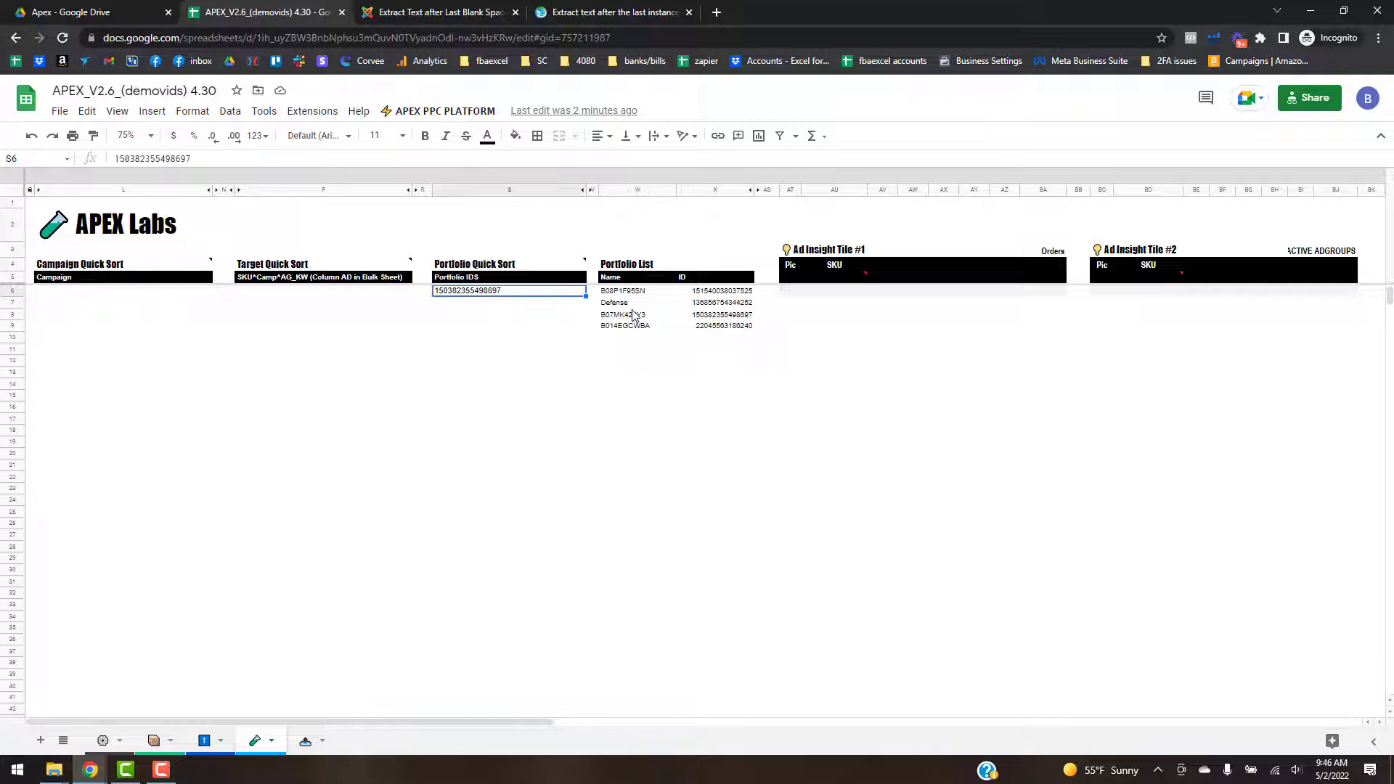
- Clear the portfolio ID from the Portfolio Quick Sort list and copy the two portfolio IDs in C8:C9 of the Bid Override Table
key(Delete)
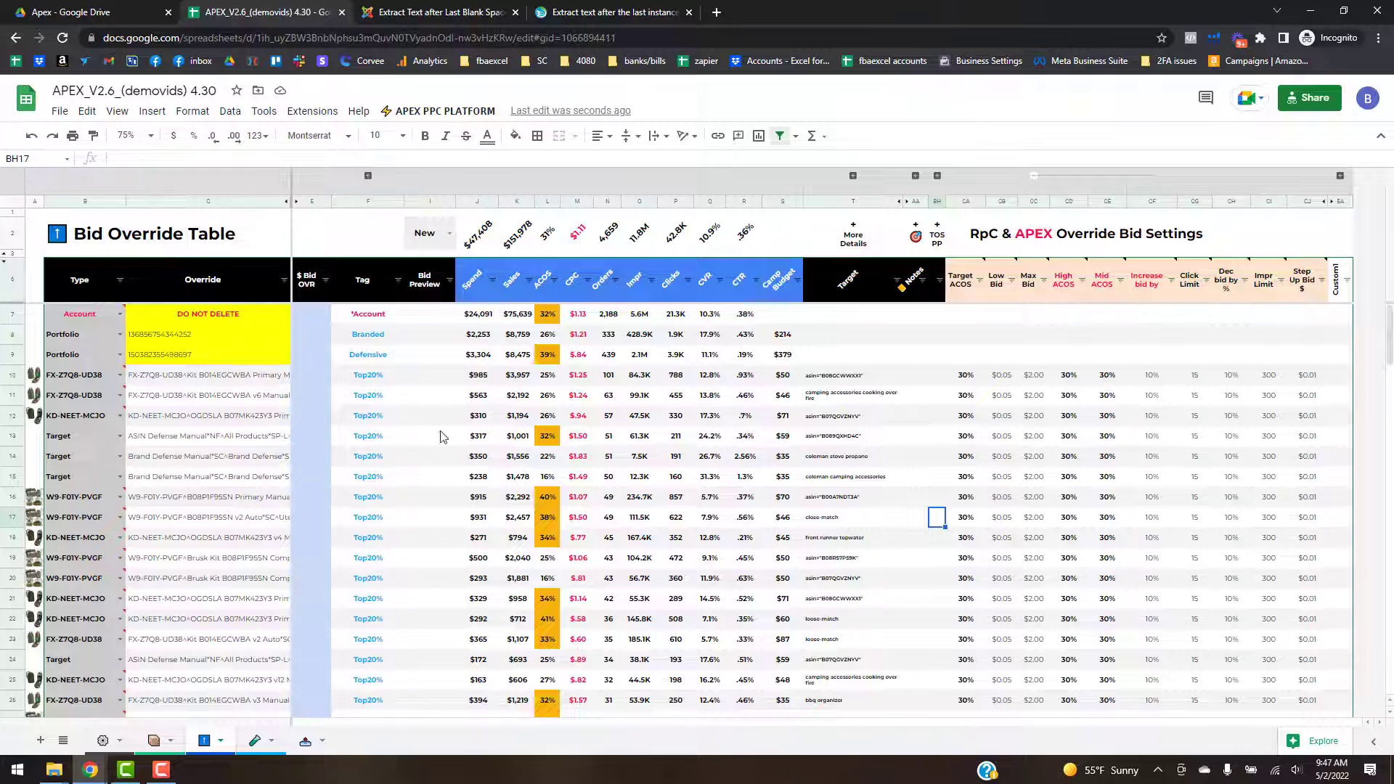
click(261, 341)
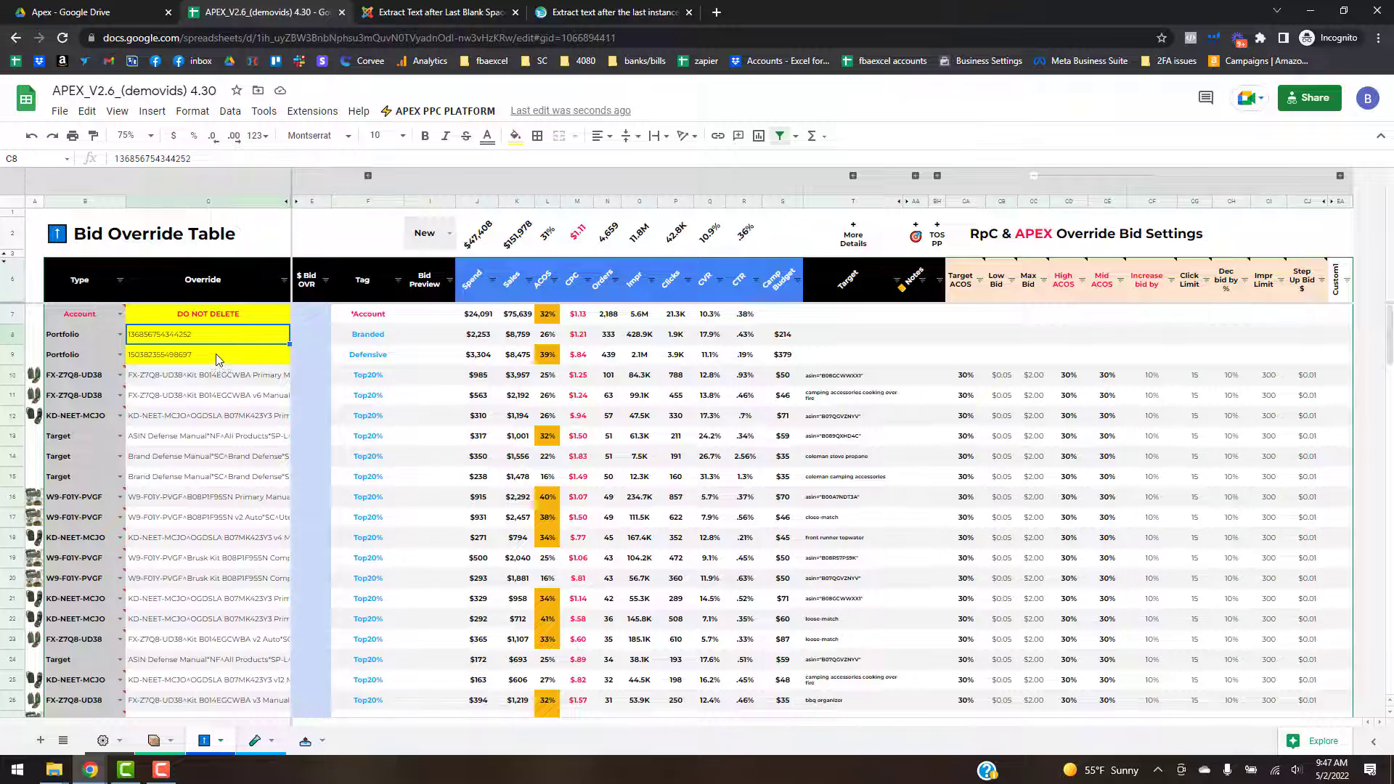
shift+click(255, 353)
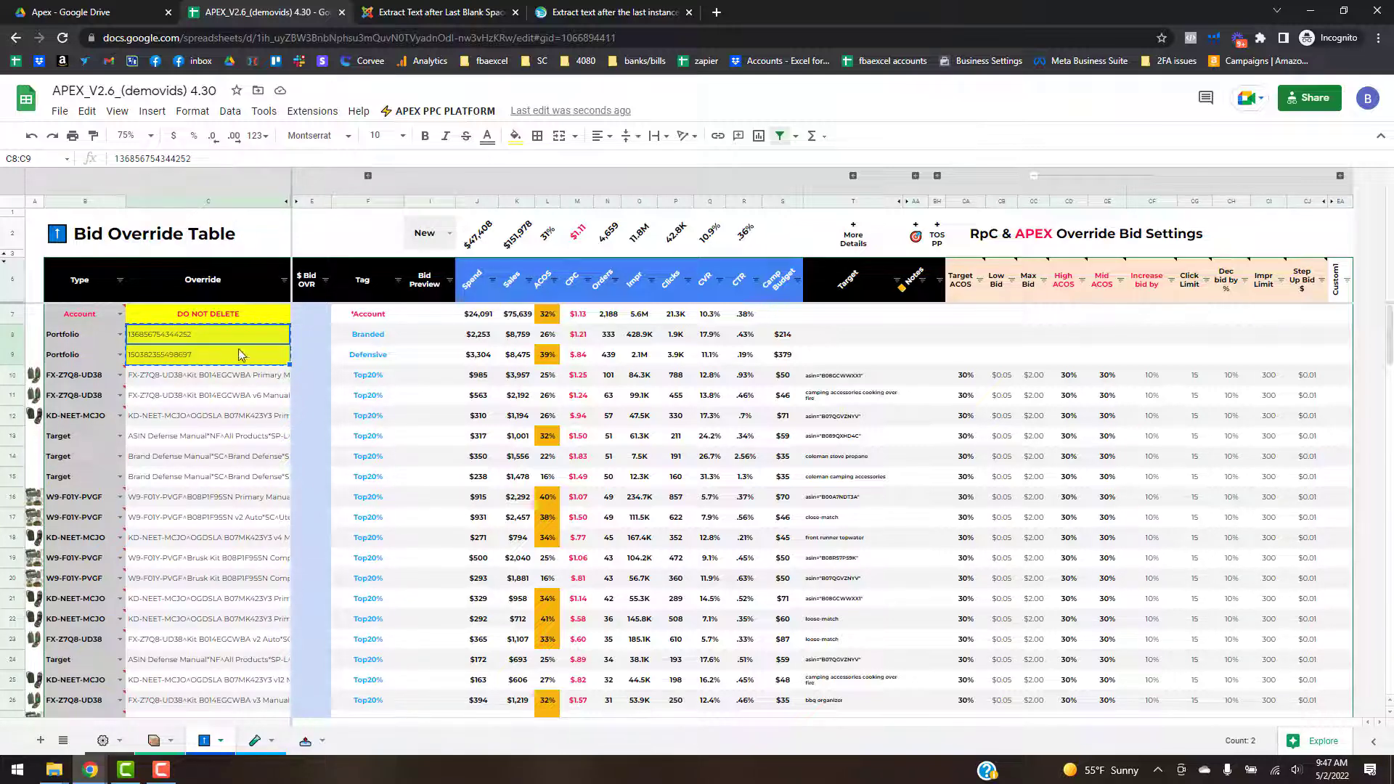
click(306, 746)
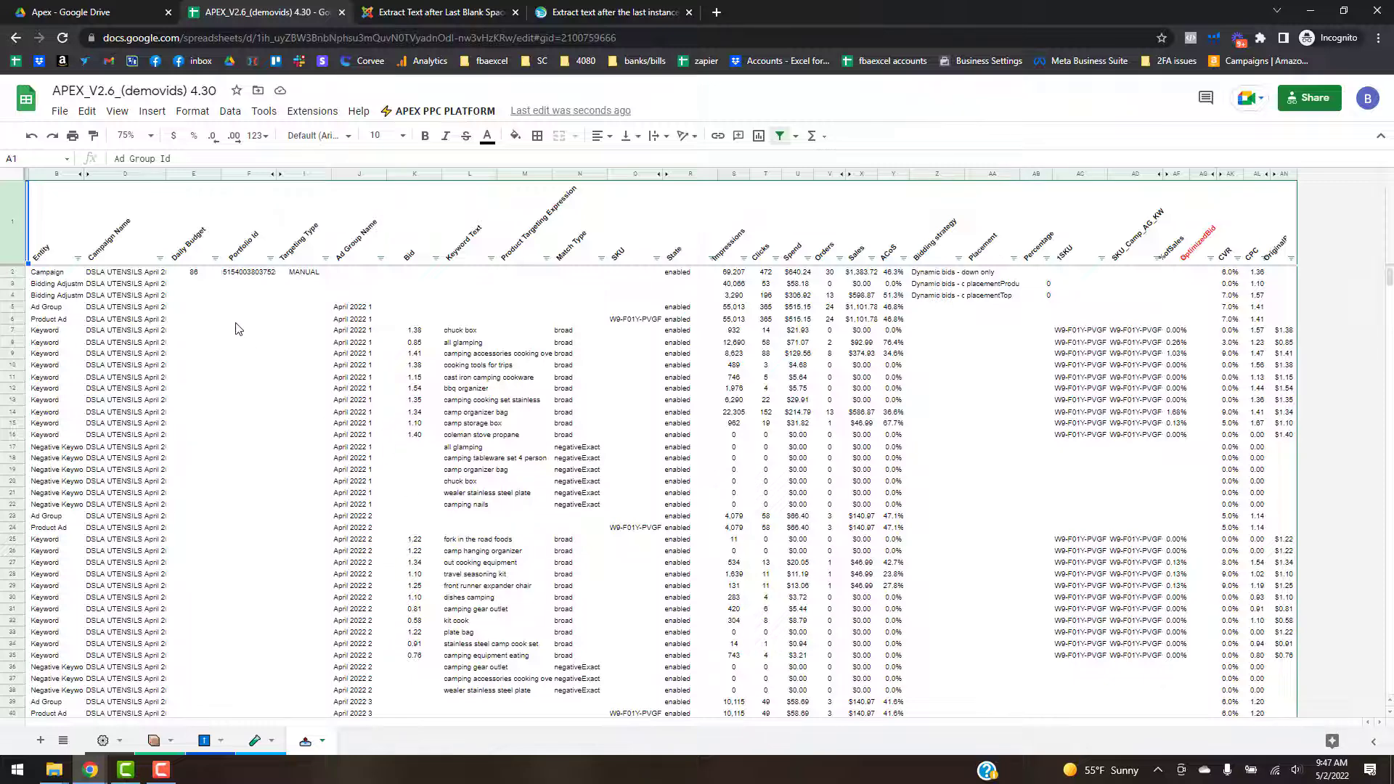
click(270, 259)
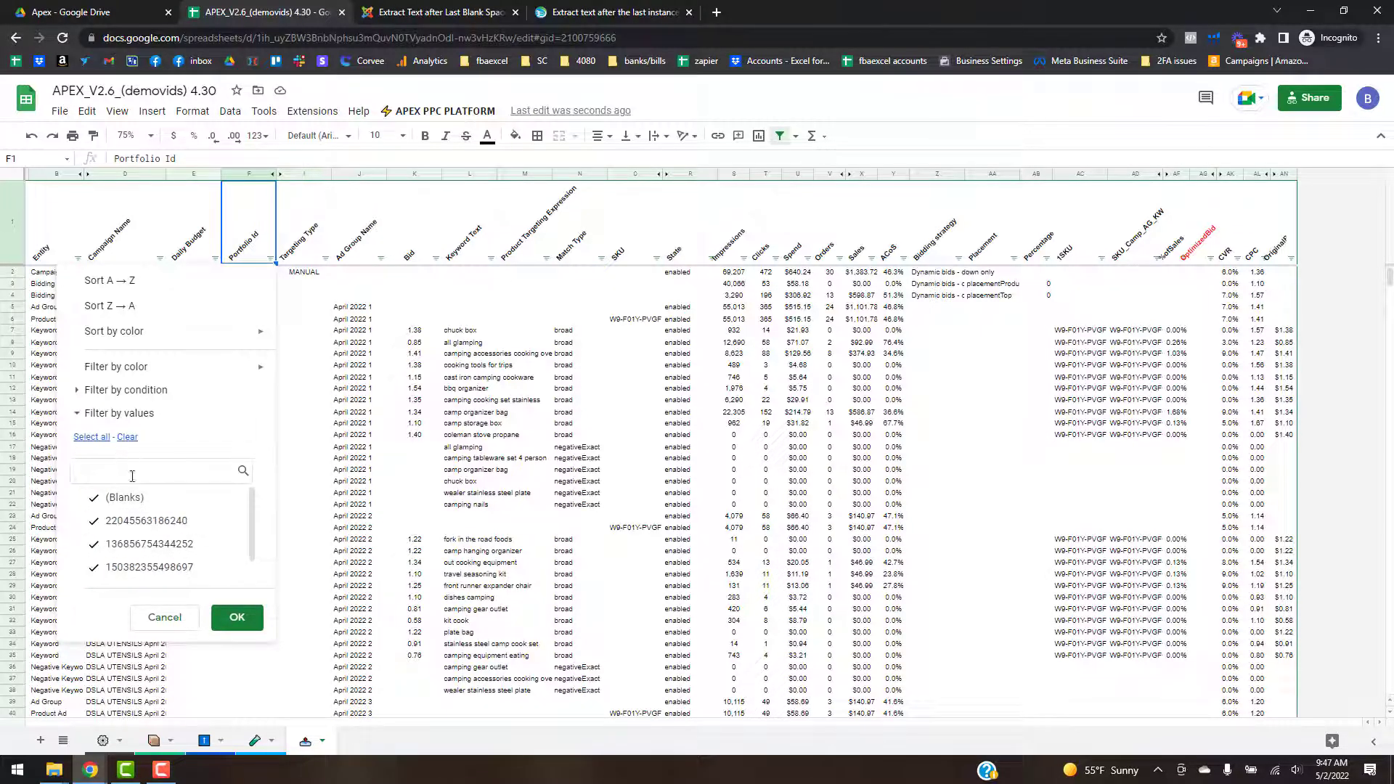
click(127, 437)
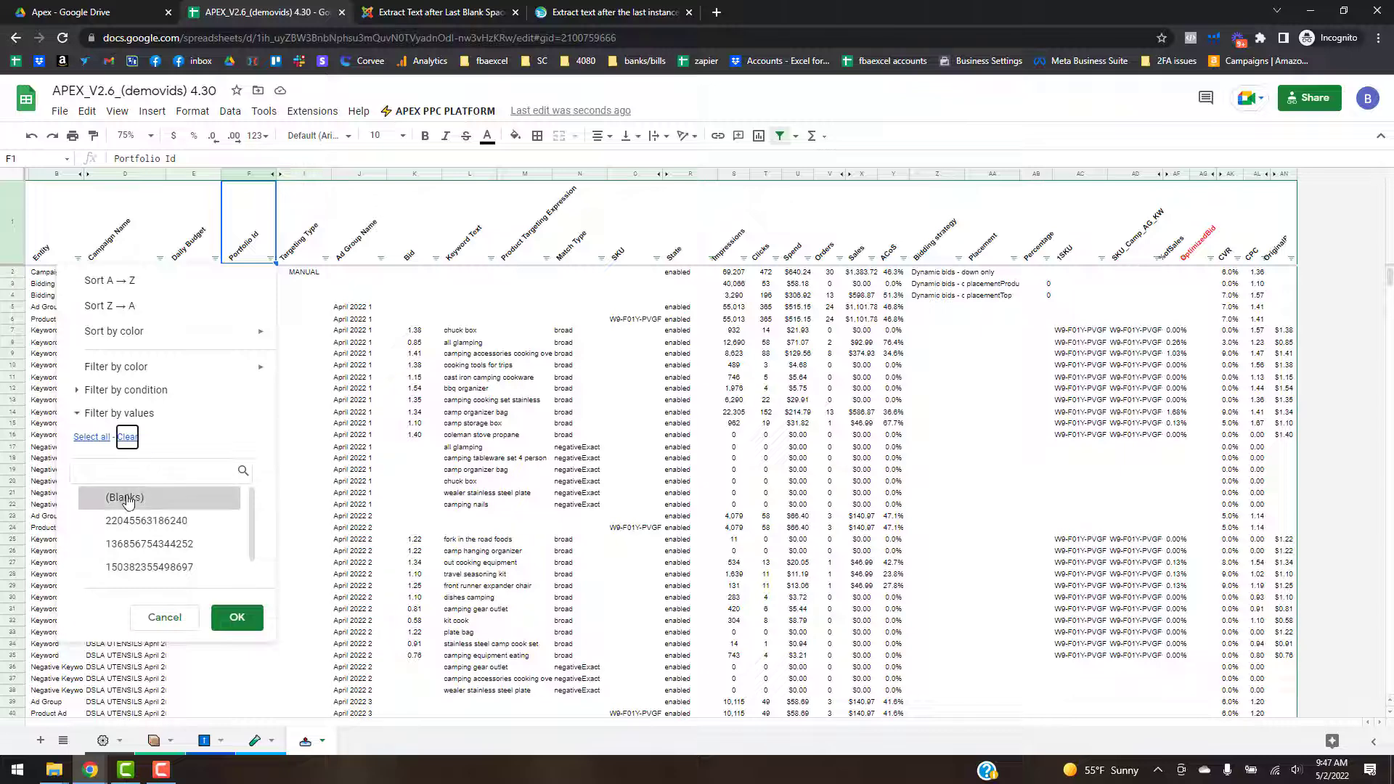
click(178, 620)
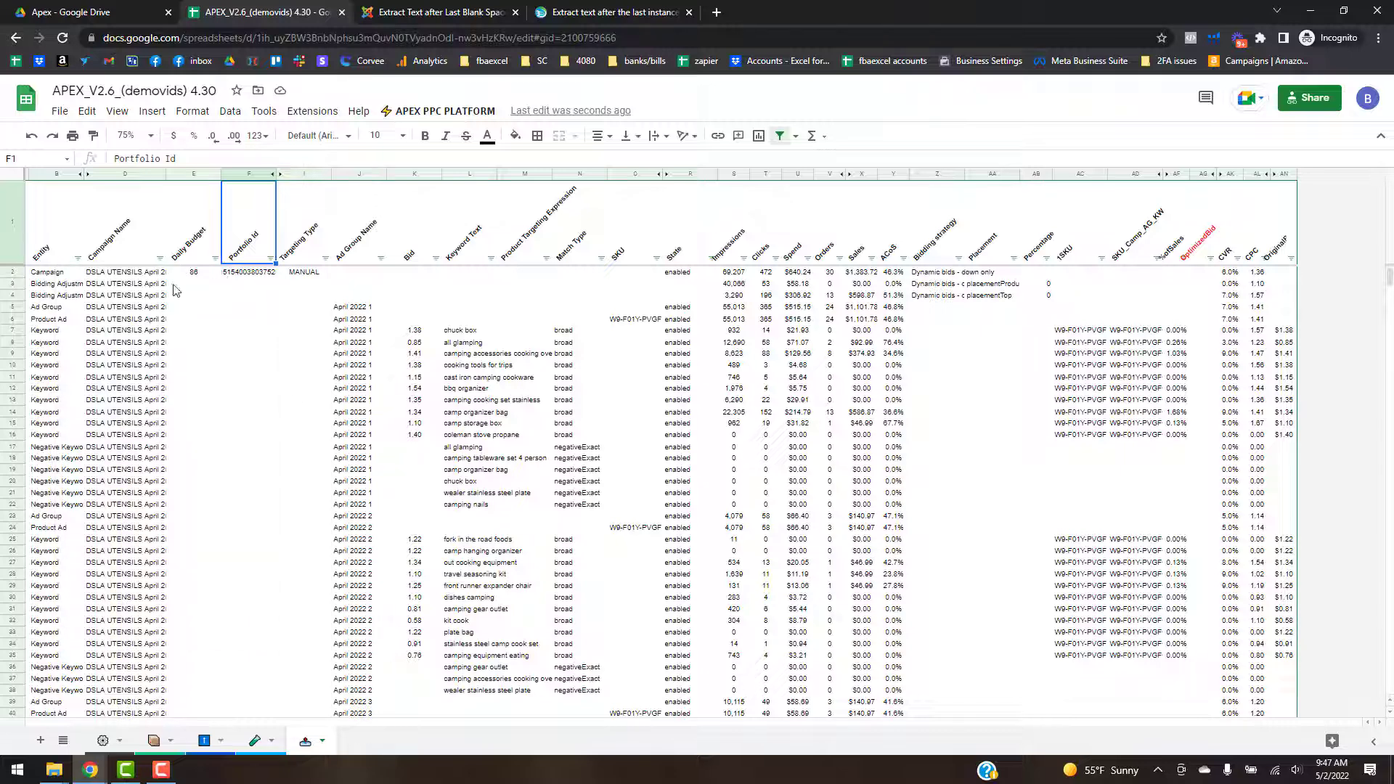
- Paste the two copied portfolio IDs into the Portfolio Quick Sort list and run its Show On List filter on the bulk file
click(253, 742)
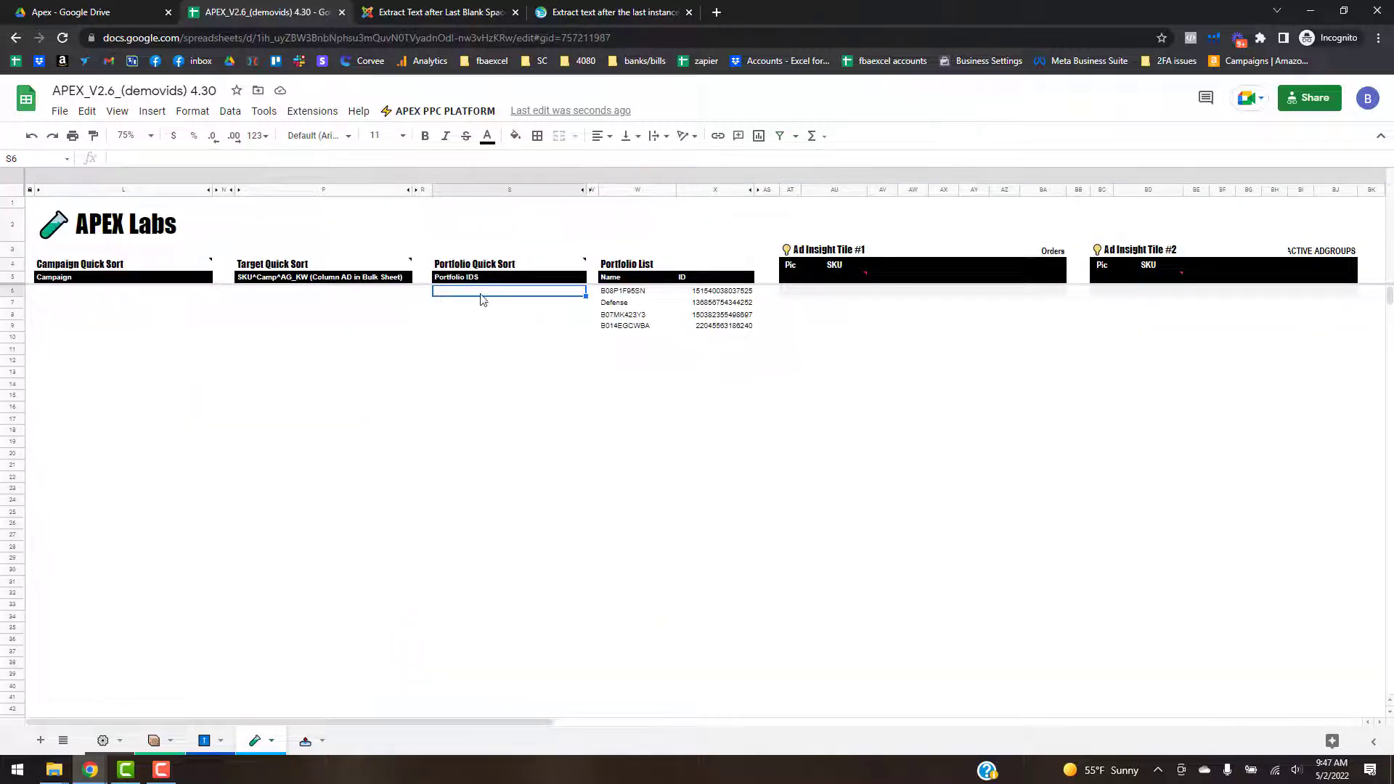
key(ctrl+v)
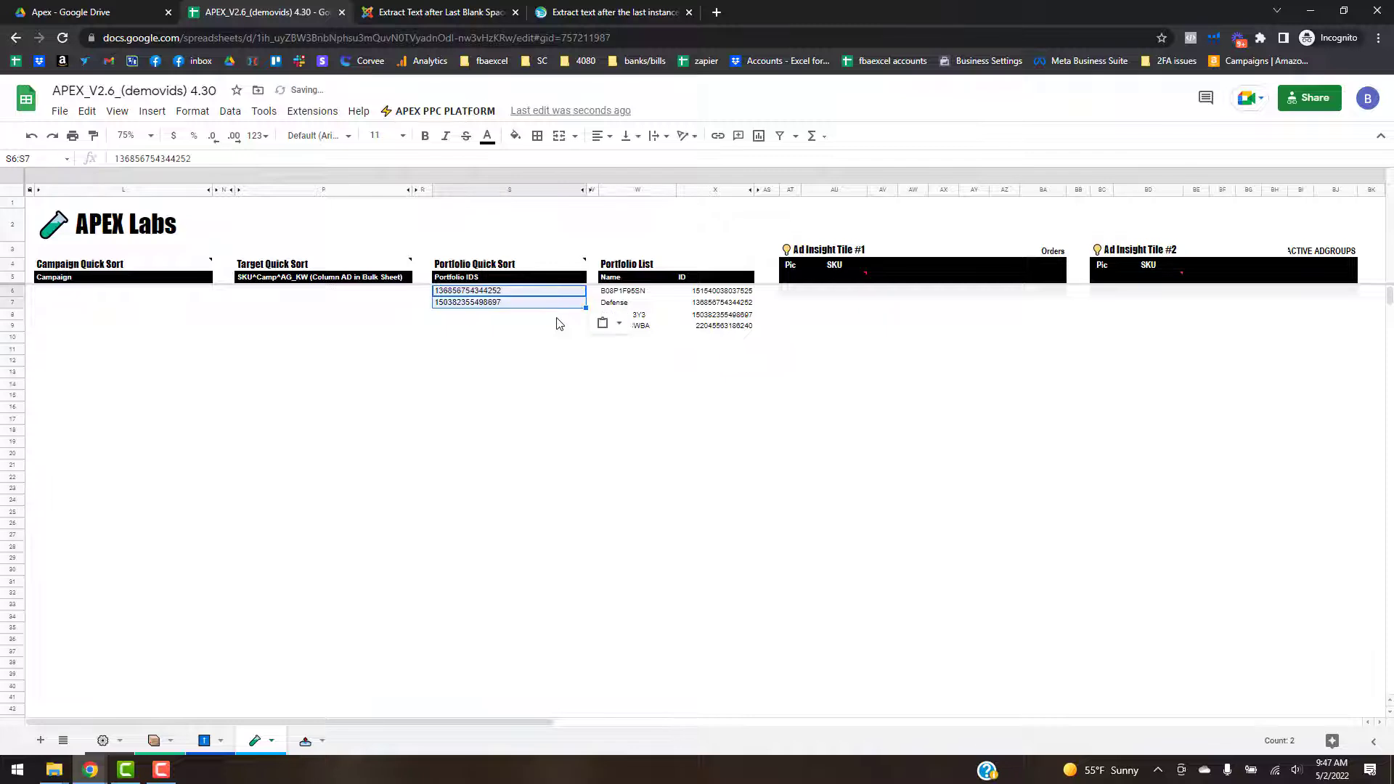
click(432, 112)
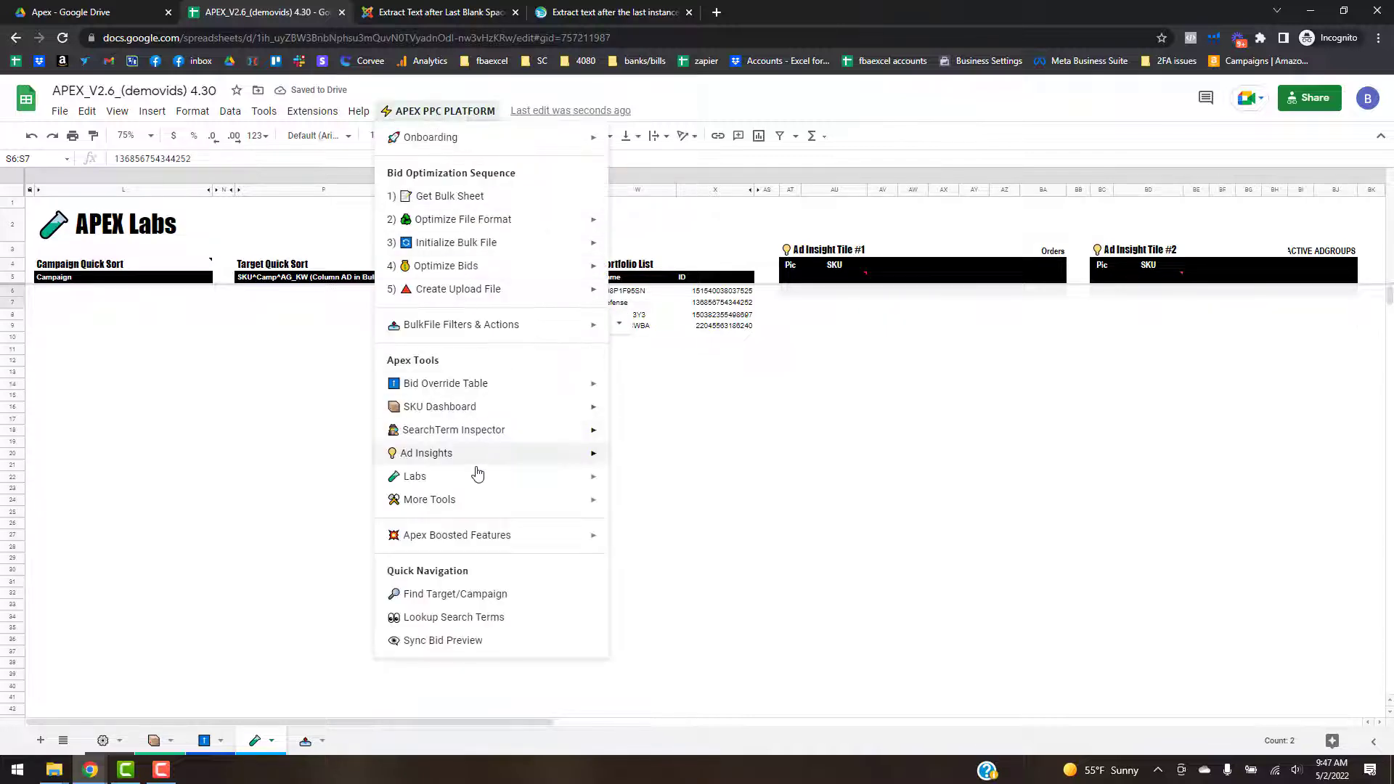
mouse_move(511, 476)
mouse_move(732, 532)
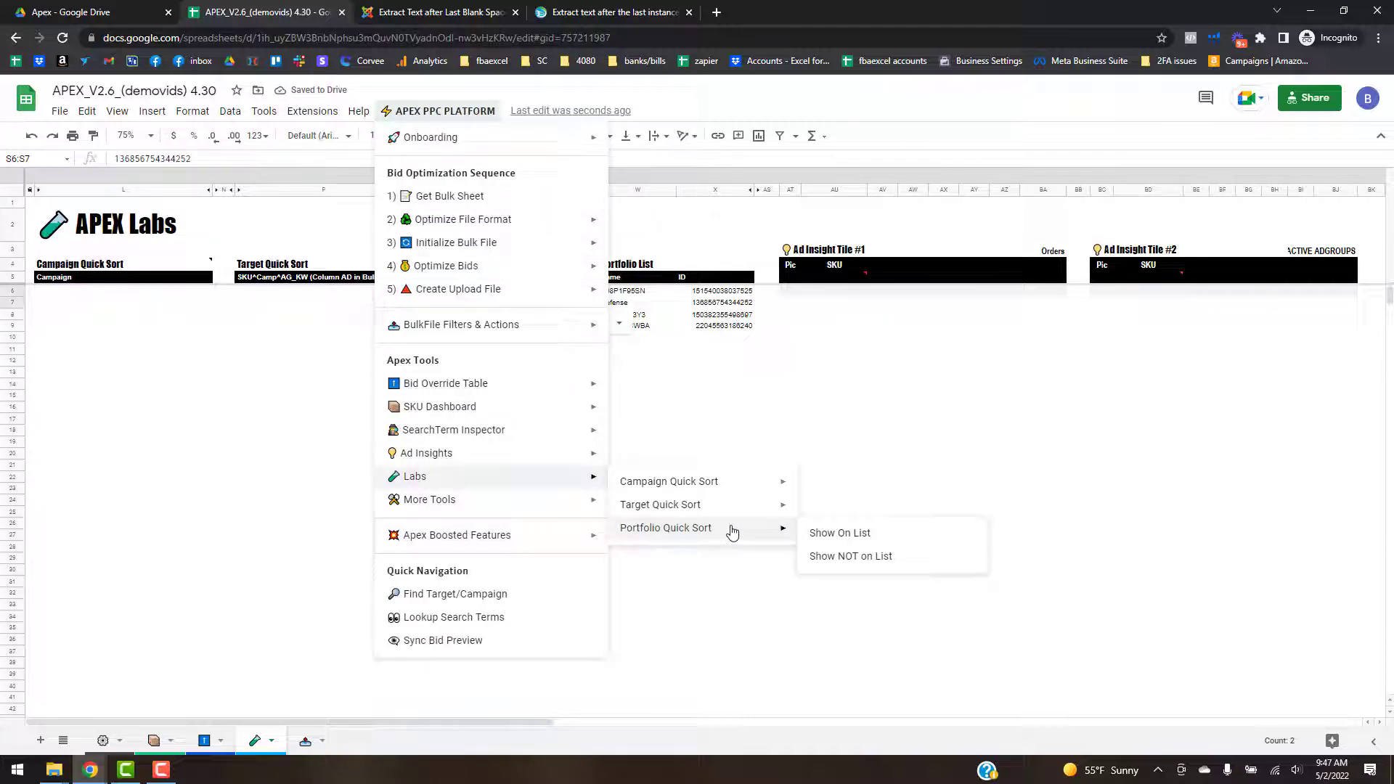
click(851, 534)
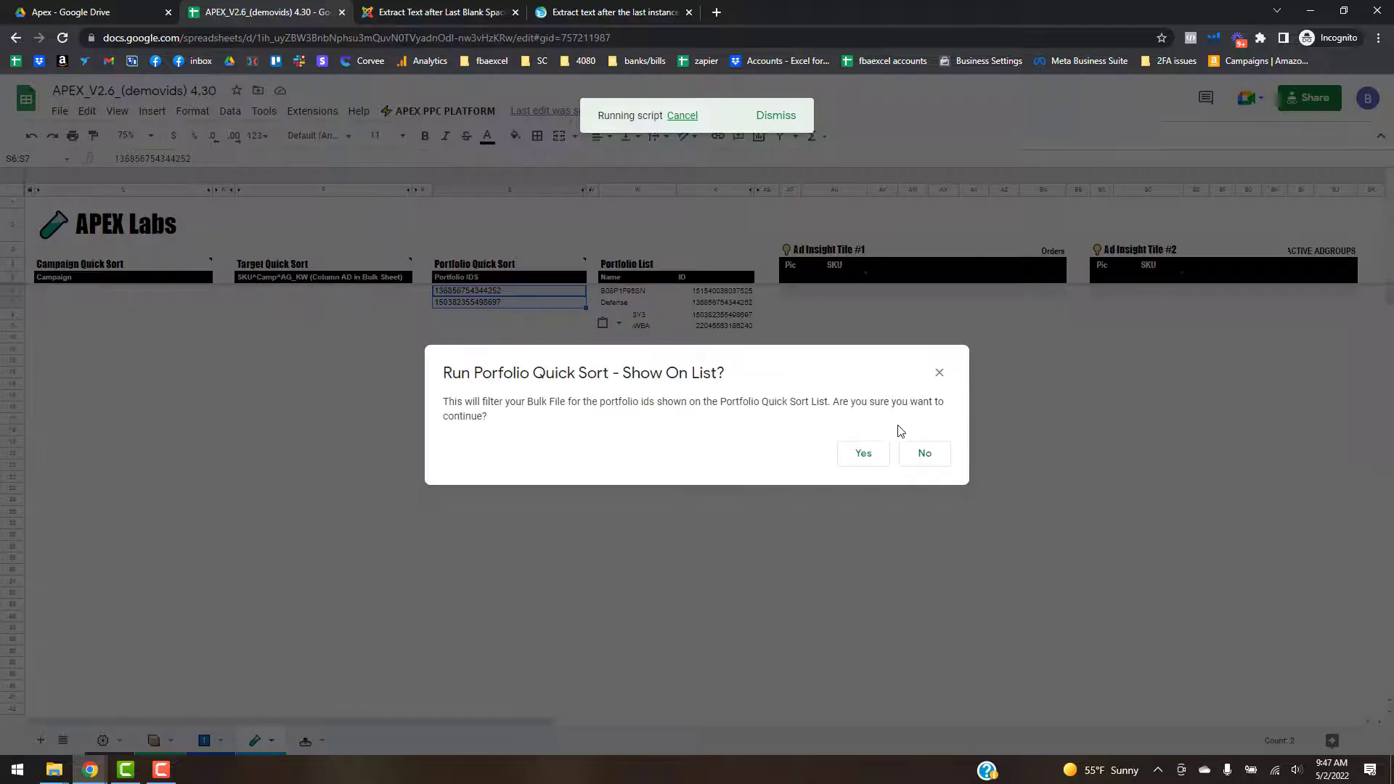
click(873, 458)
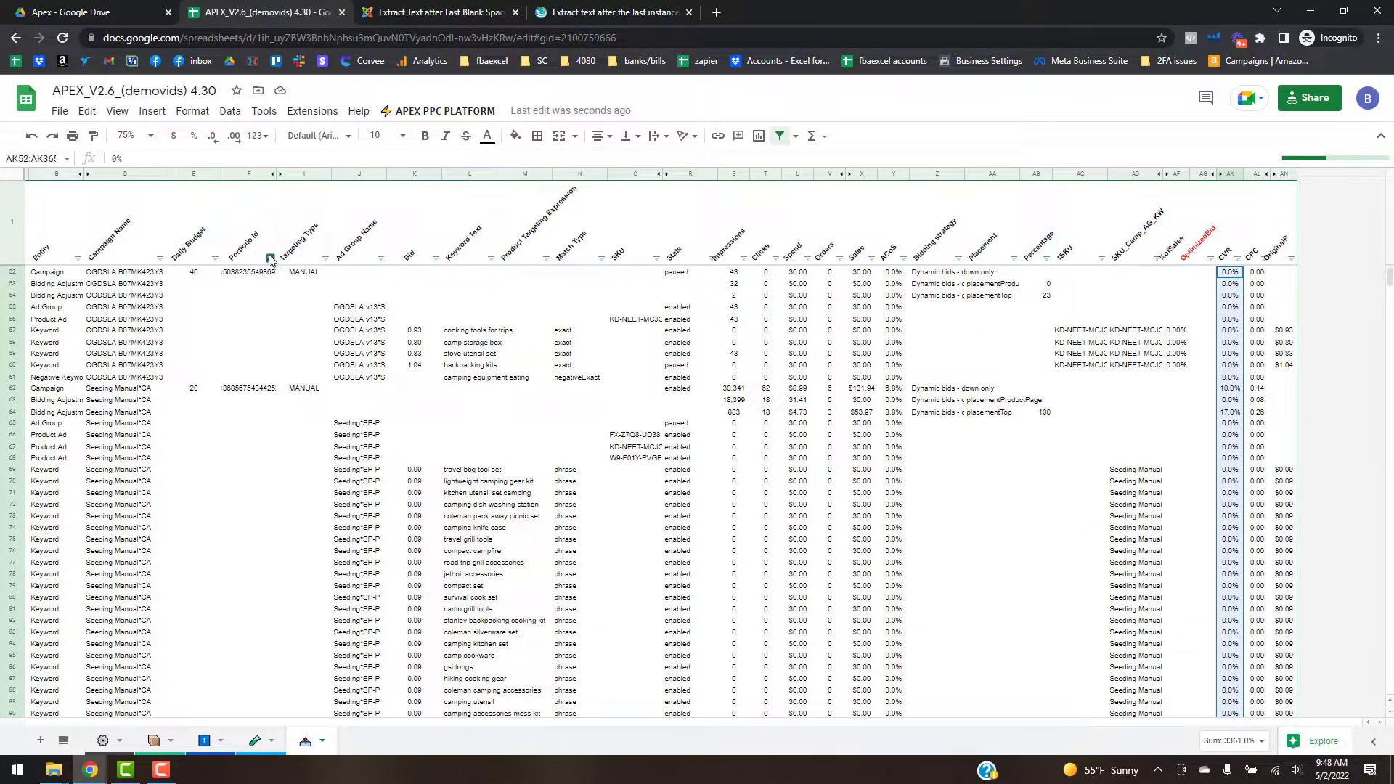
- Widen the Portfolio Id column in the bulk sheet and check which portfolio IDs its filter includes
drag(276, 177, 299, 176)
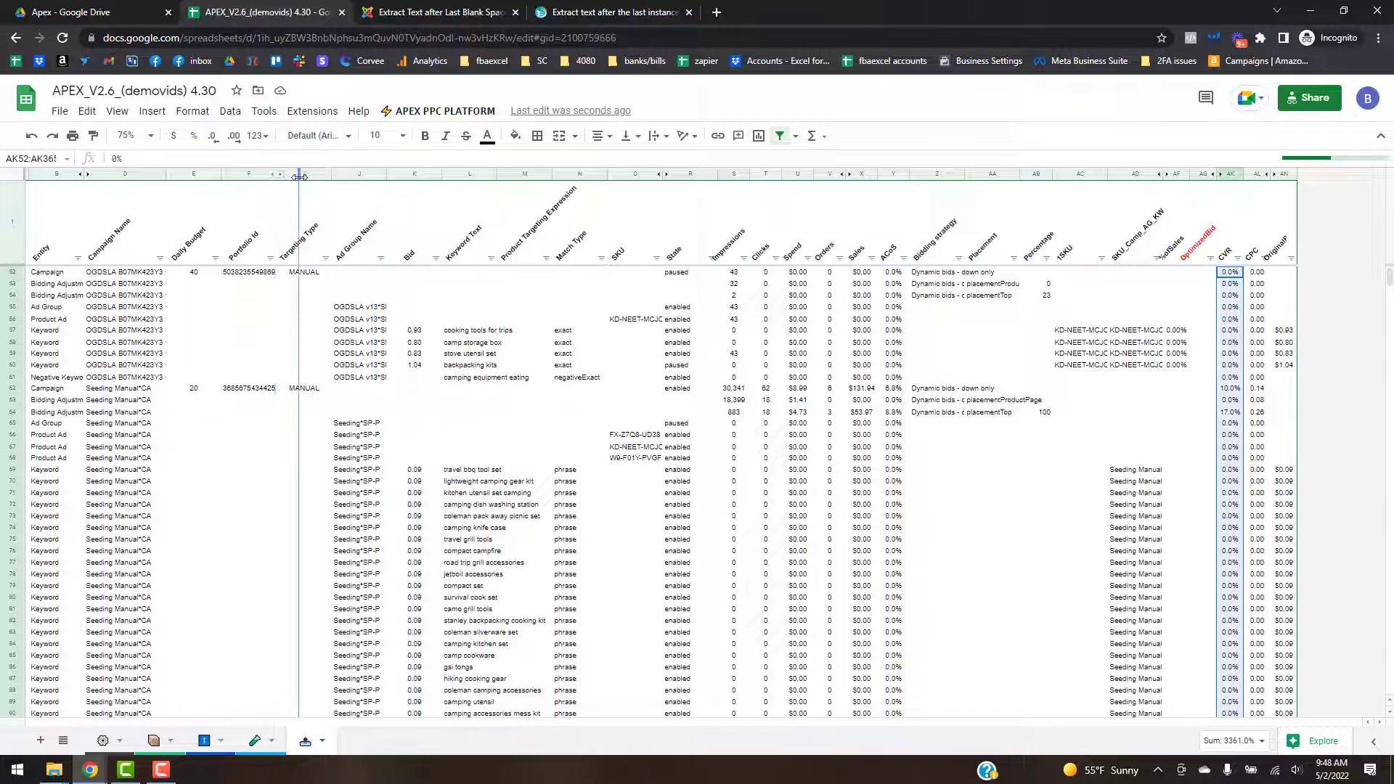
drag(309, 258, 298, 262)
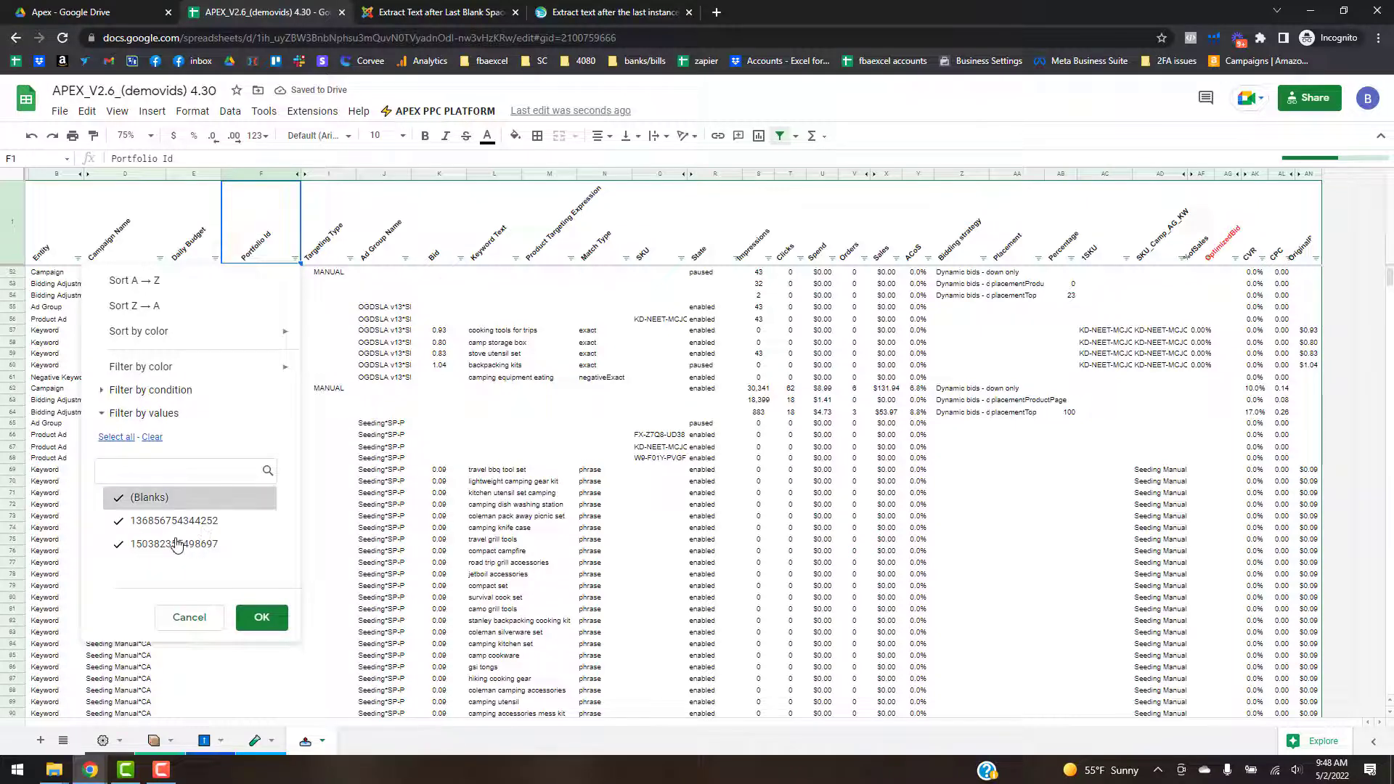
click(201, 620)
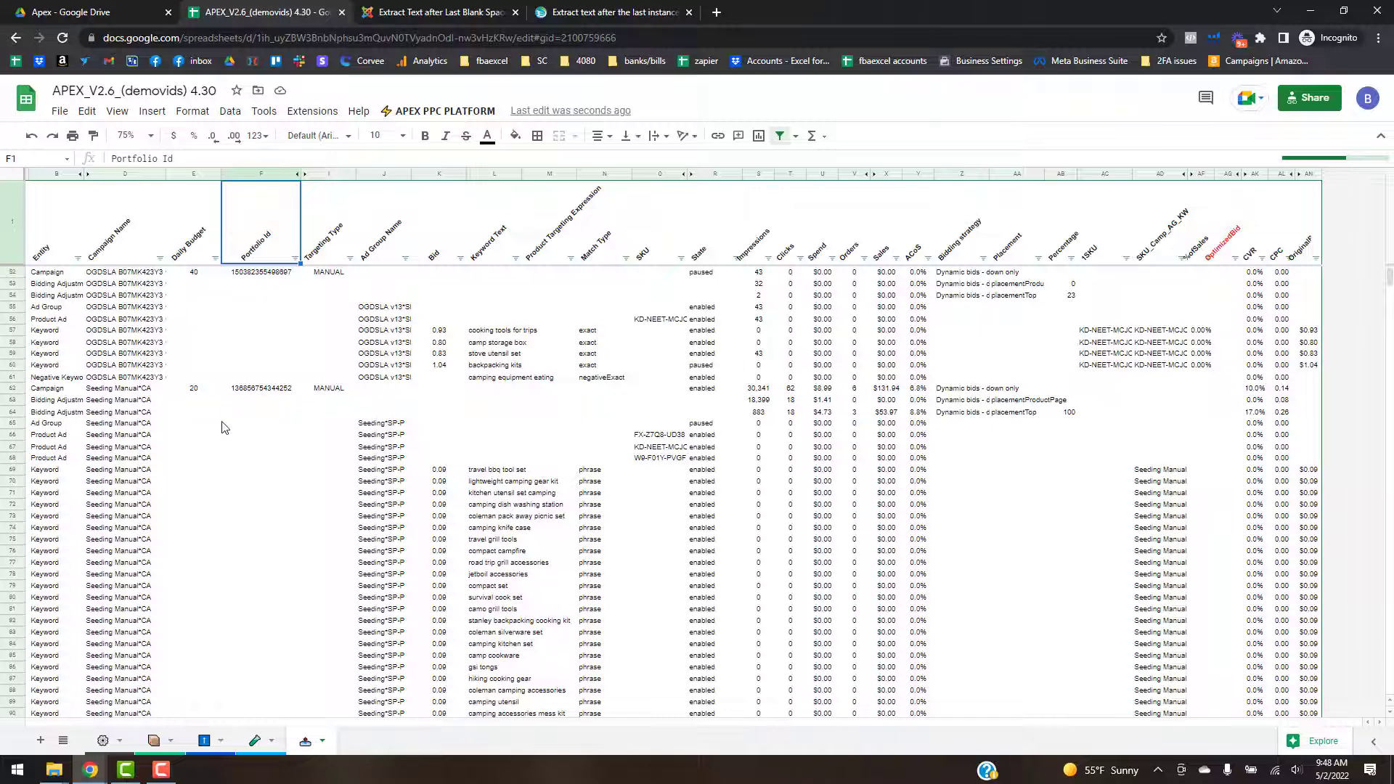
scroll(222, 422, down, 1)
scroll(223, 420, up, 1)
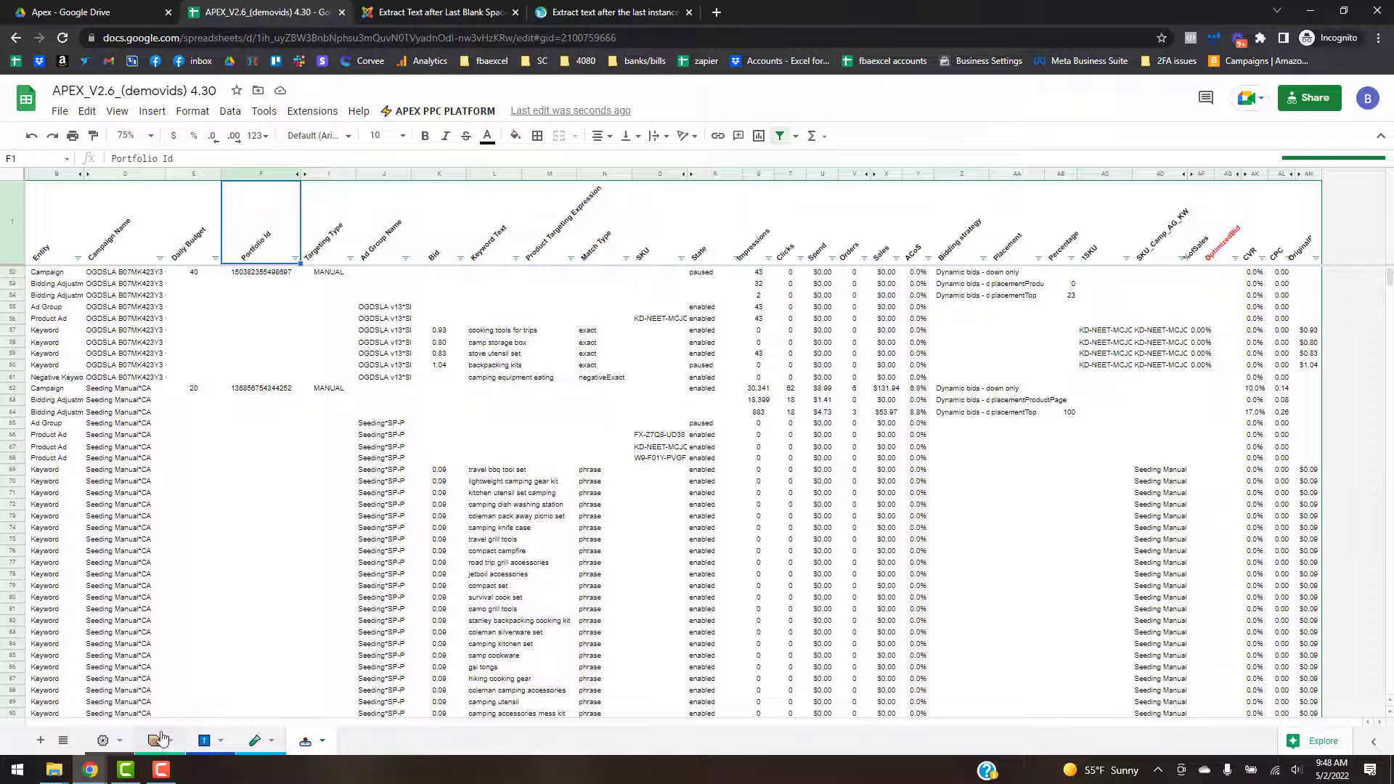
- Expand the More Details columns in the Bid Override Table and copy the ten campaign names starting at U10
click(203, 741)
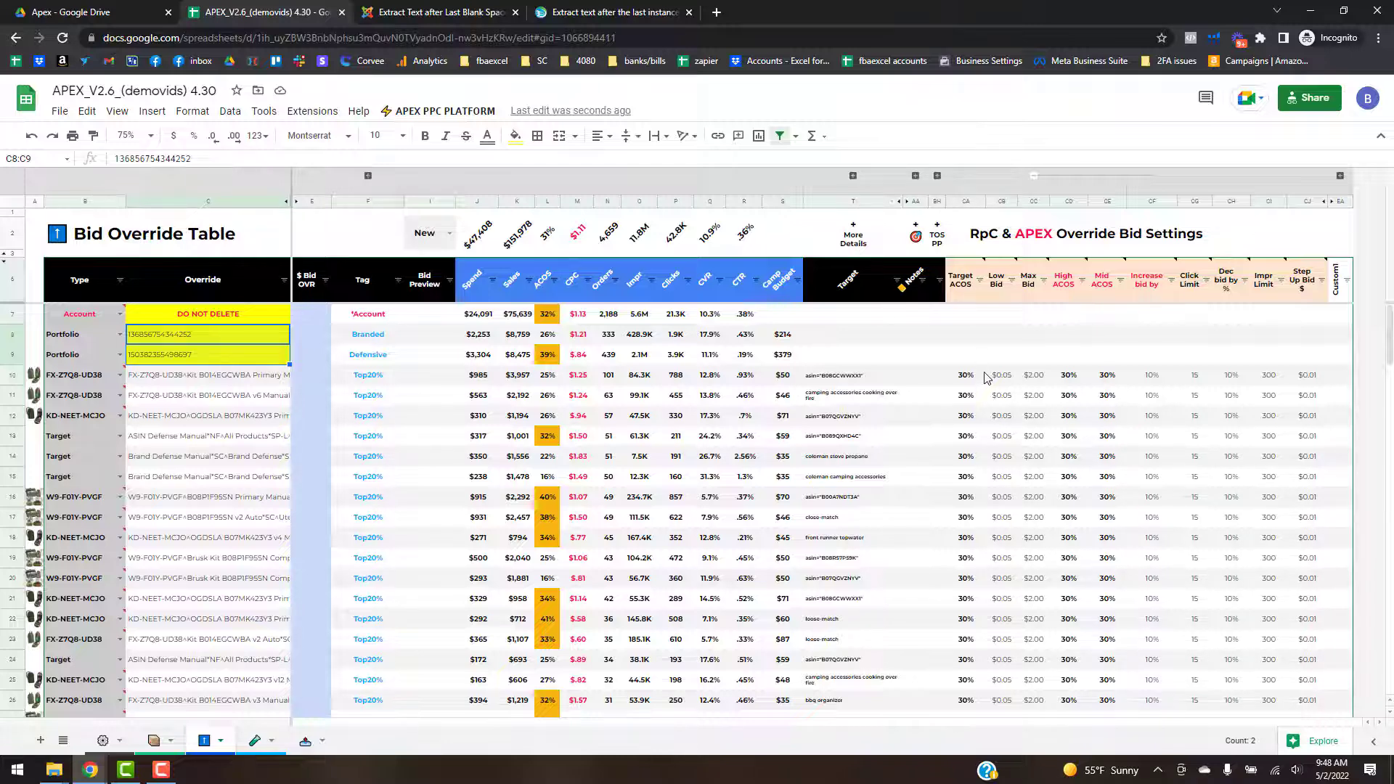
click(854, 227)
click(976, 383)
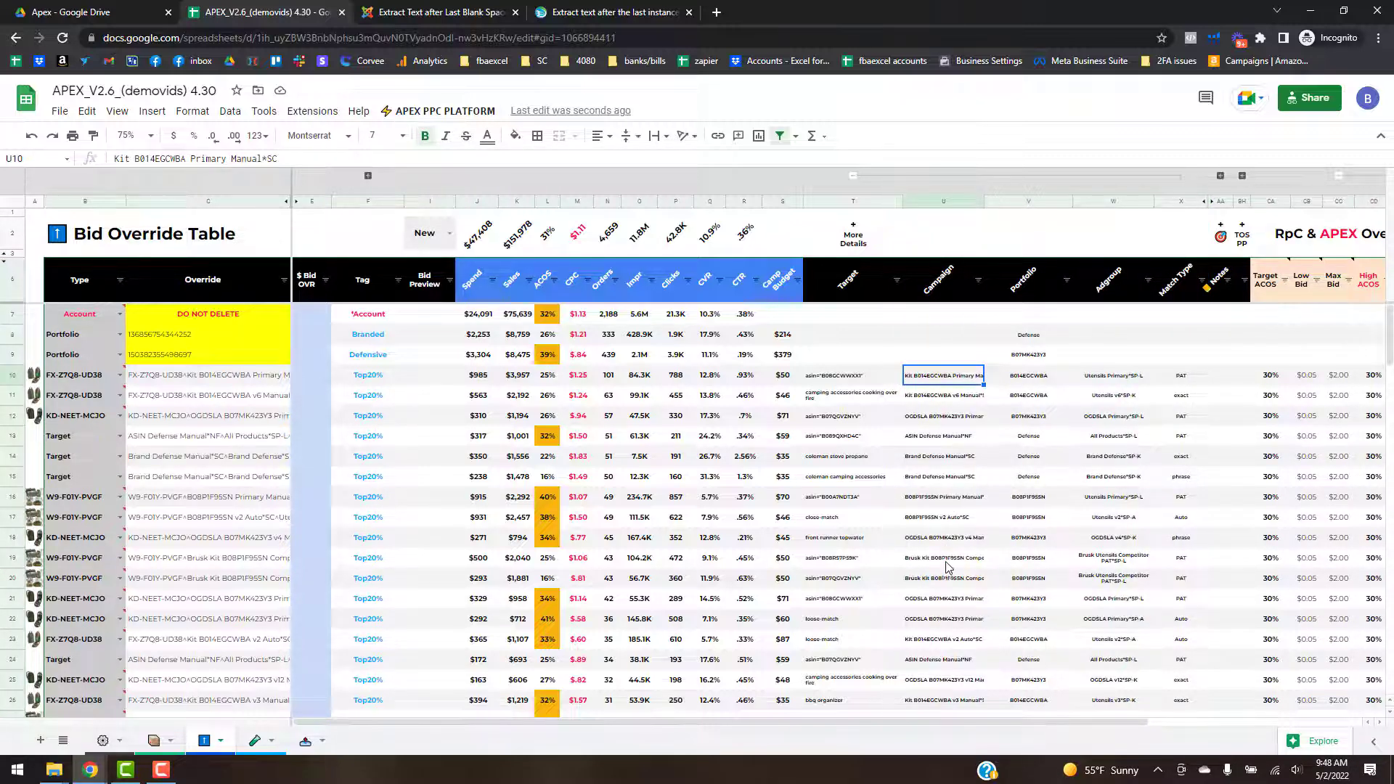
key(shift+Down)
key(shift+Down)
key(shift+Down)
key(shift+Down)
key(shift+Down)
key(shift+Down)
key(shift+Down)
key(shift+Down)
key(shift+Down)
key(ctrl+c)
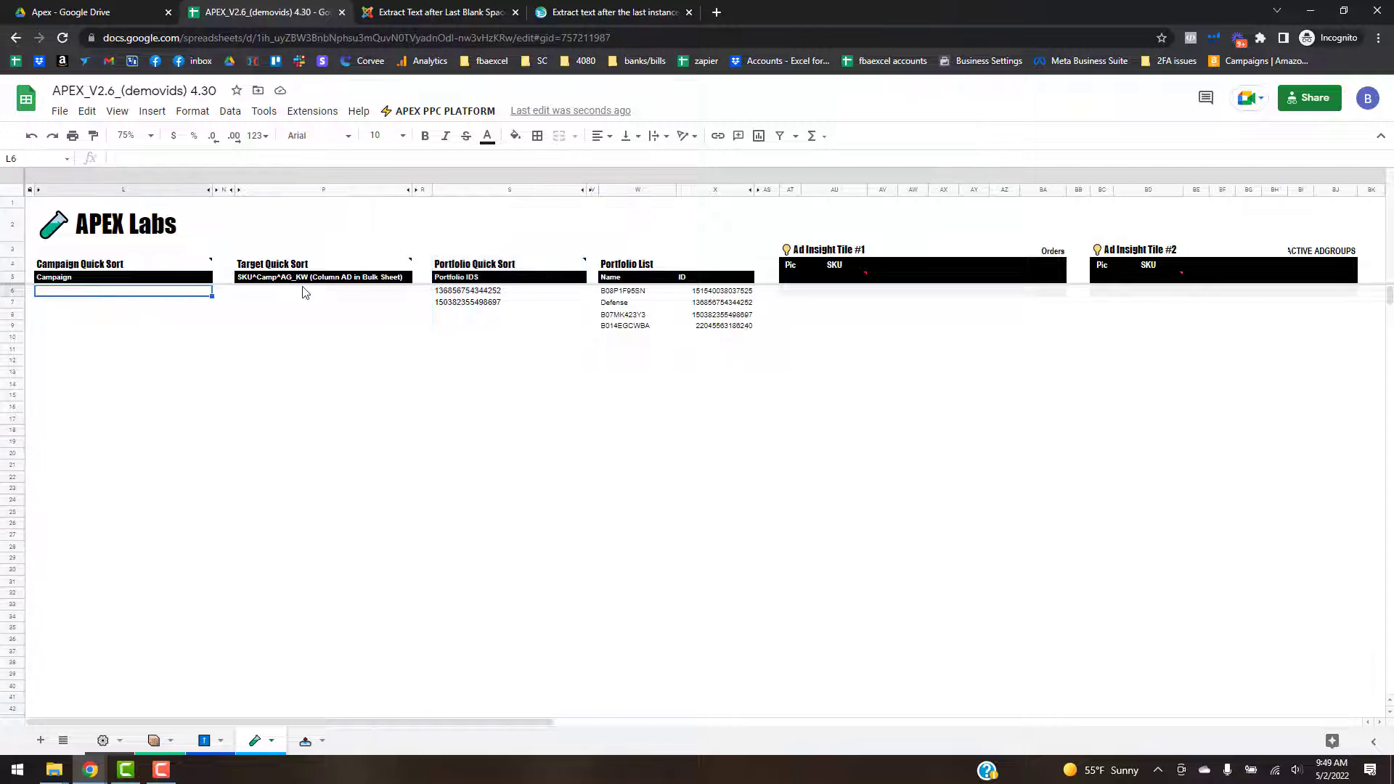
- Paste the campaign names into the Campaign Quick Sort list from L6 and run its Show On List filter on the bulk file
key(ctrl+v)
click(444, 110)
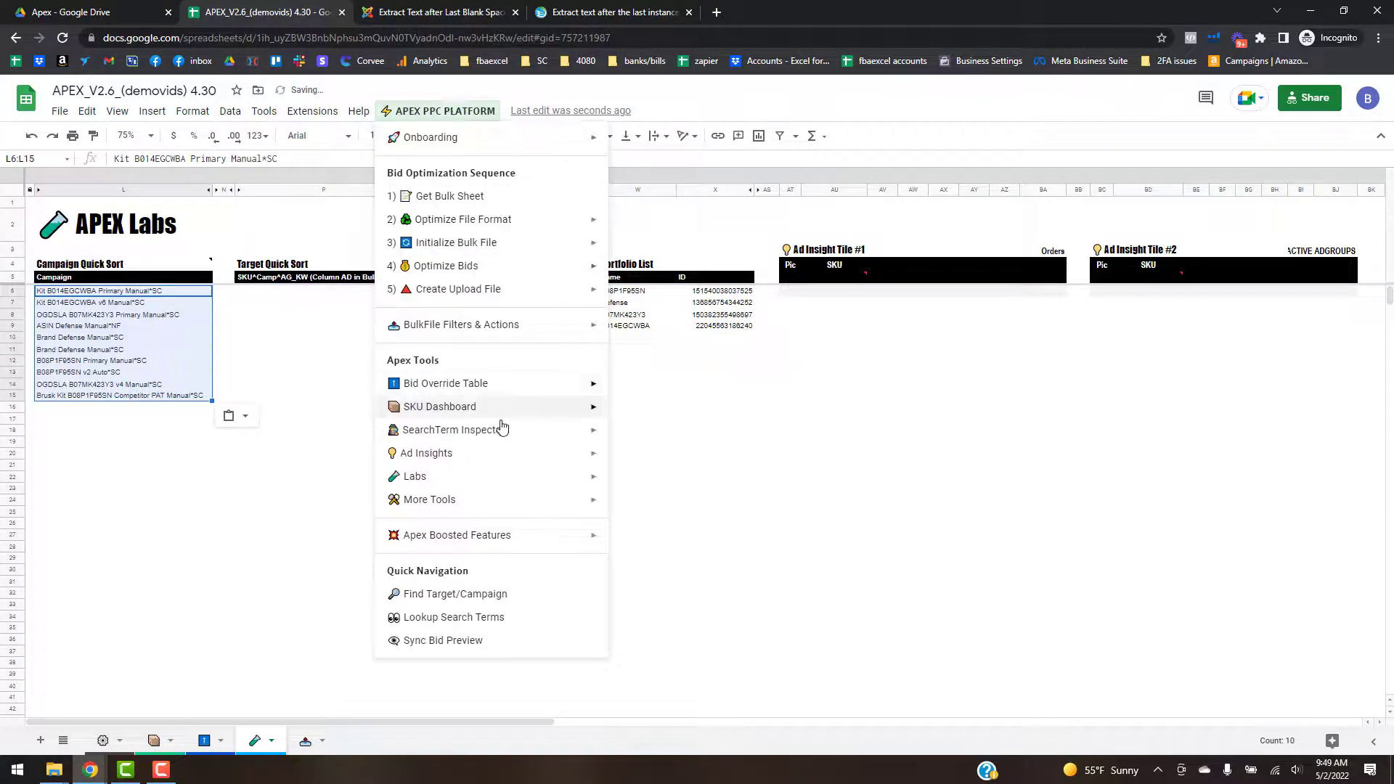
mouse_move(467, 476)
mouse_move(676, 485)
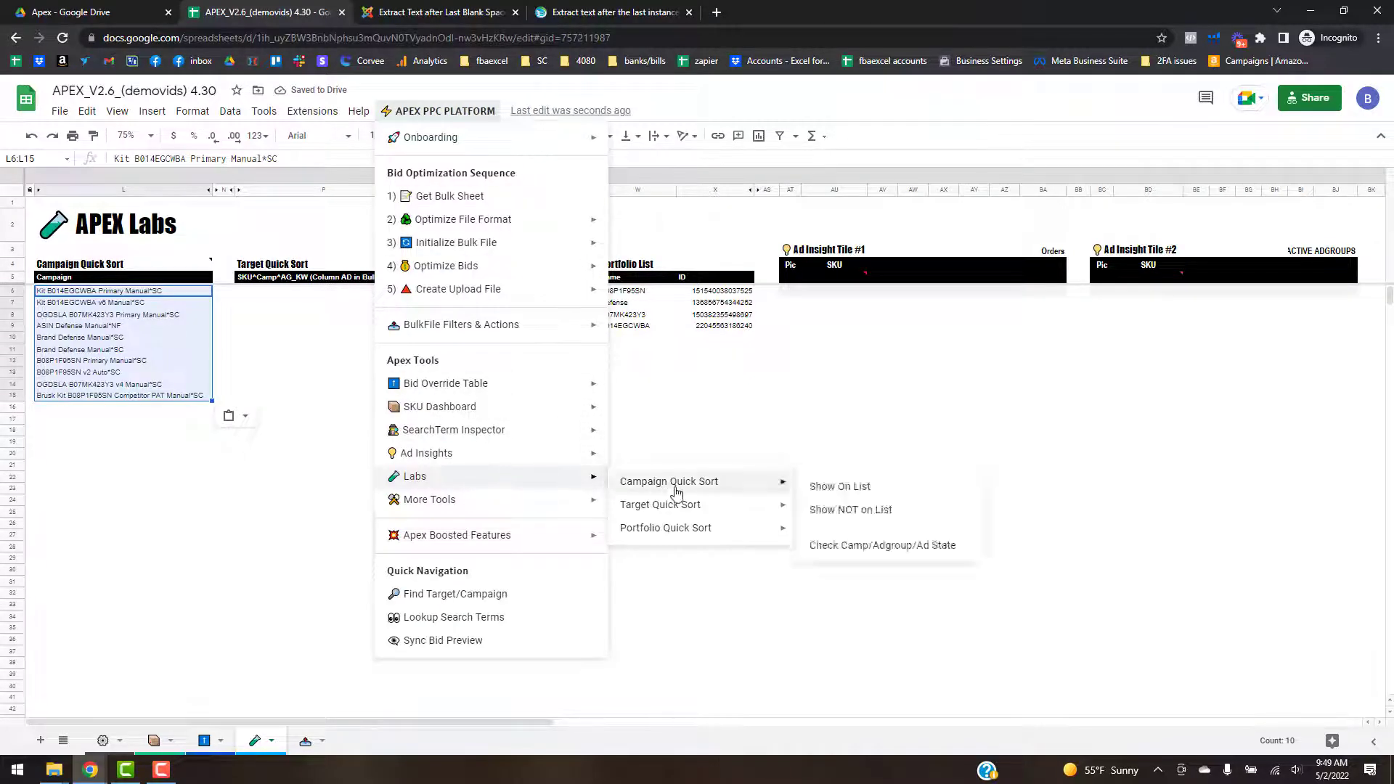
click(861, 499)
click(860, 468)
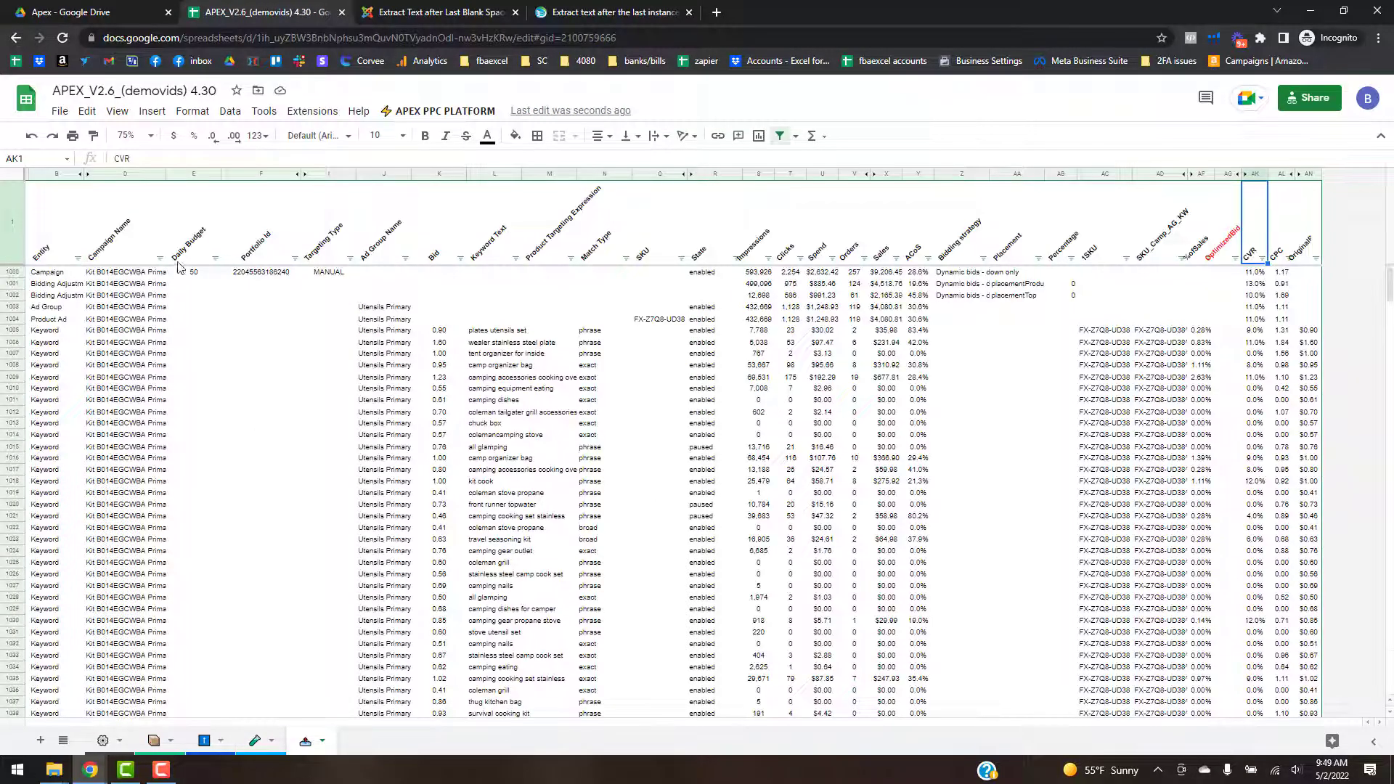
- Check which campaigns are included in the Campaign Name column's filter, leaving its selection unchanged
click(159, 258)
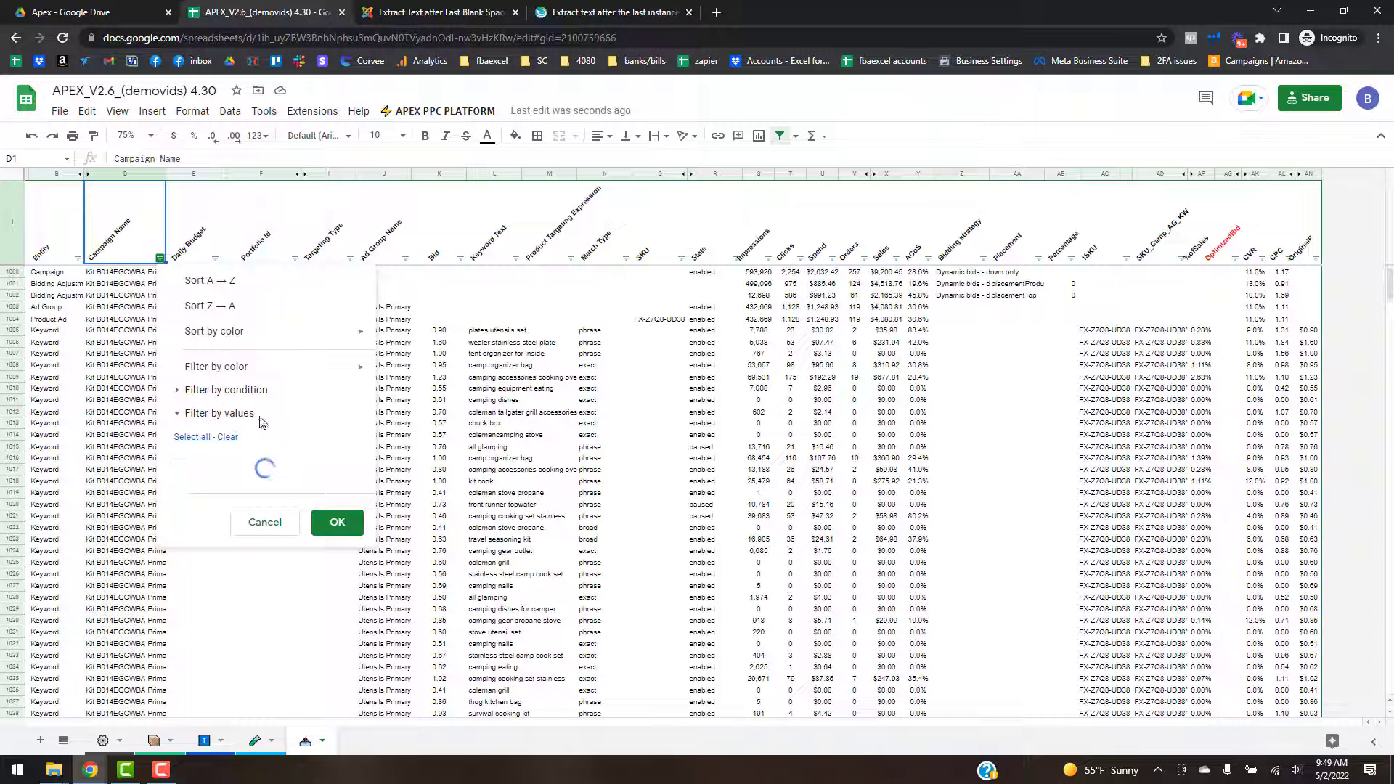
drag(353, 503, 355, 581)
click(281, 622)
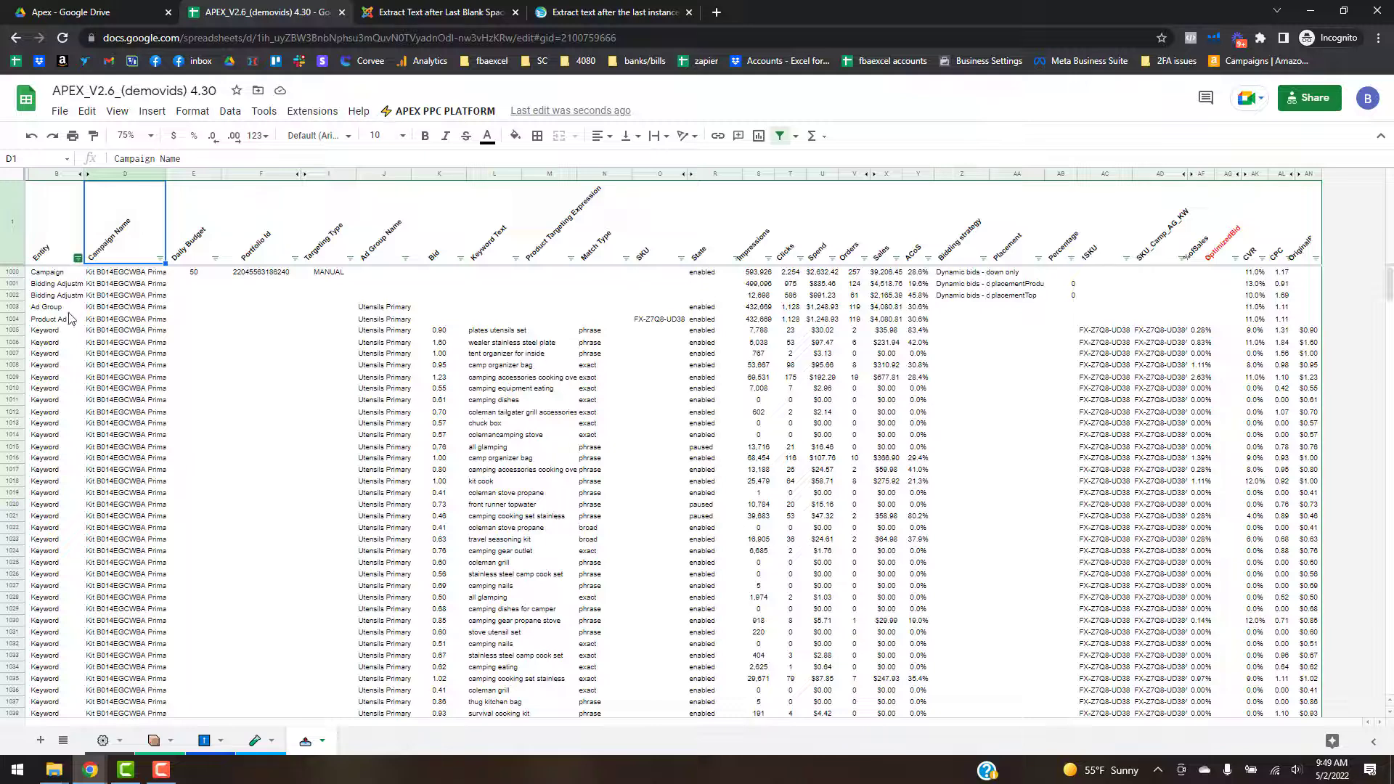
- Filter the bulk sheet's Entity column to show only Campaign rows
click(78, 258)
click(146, 436)
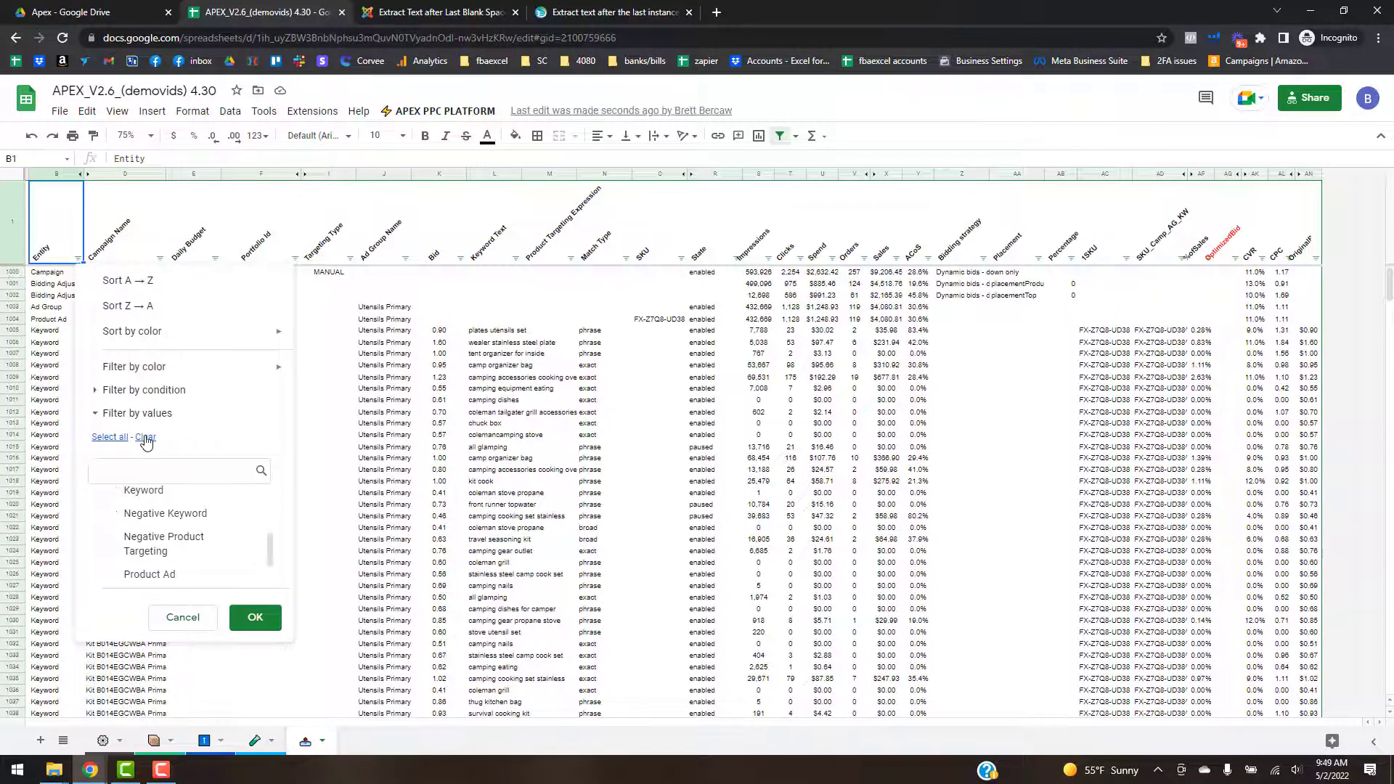
scroll(153, 537, up, 5)
click(150, 543)
click(252, 615)
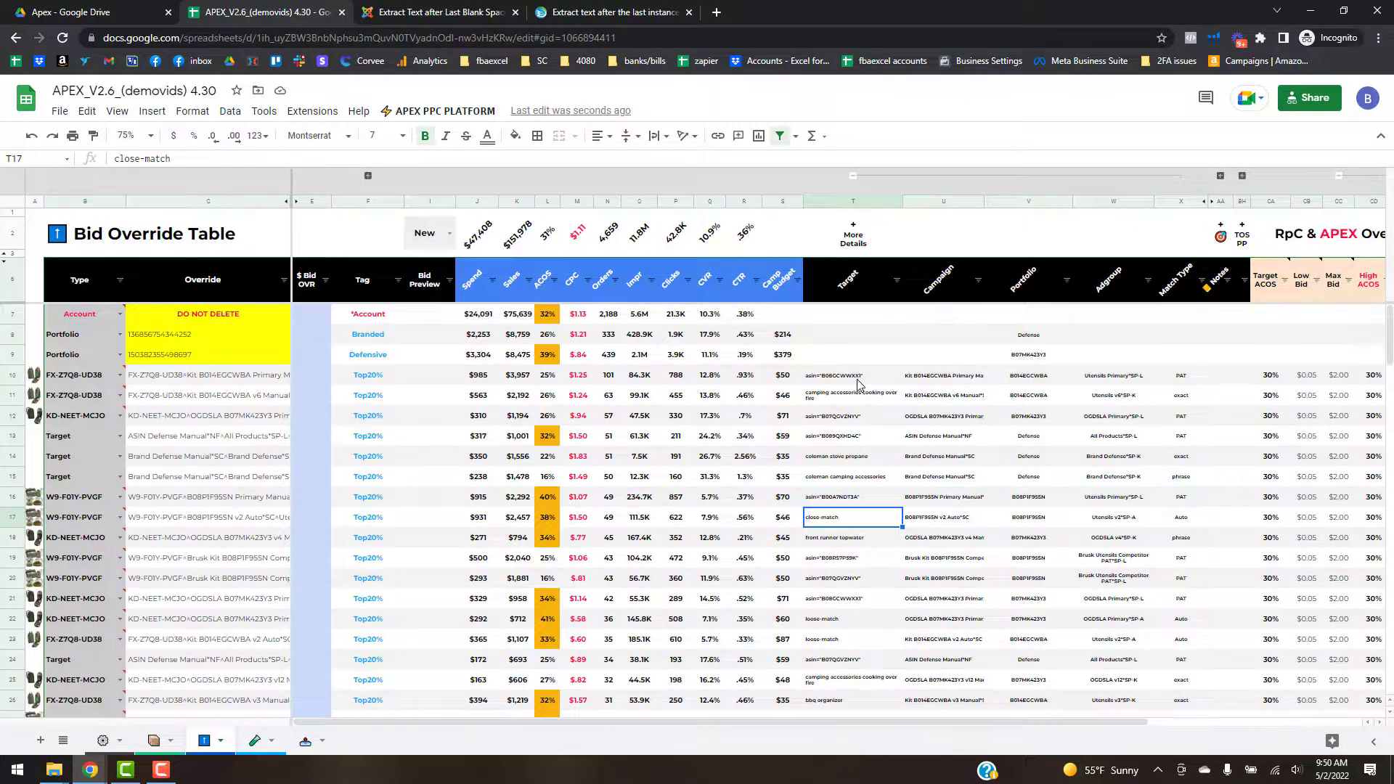
- Copy the "bbq organizer" target from the Bid Override Table and select the first empty cell of the Target Quick Sort list
click(859, 377)
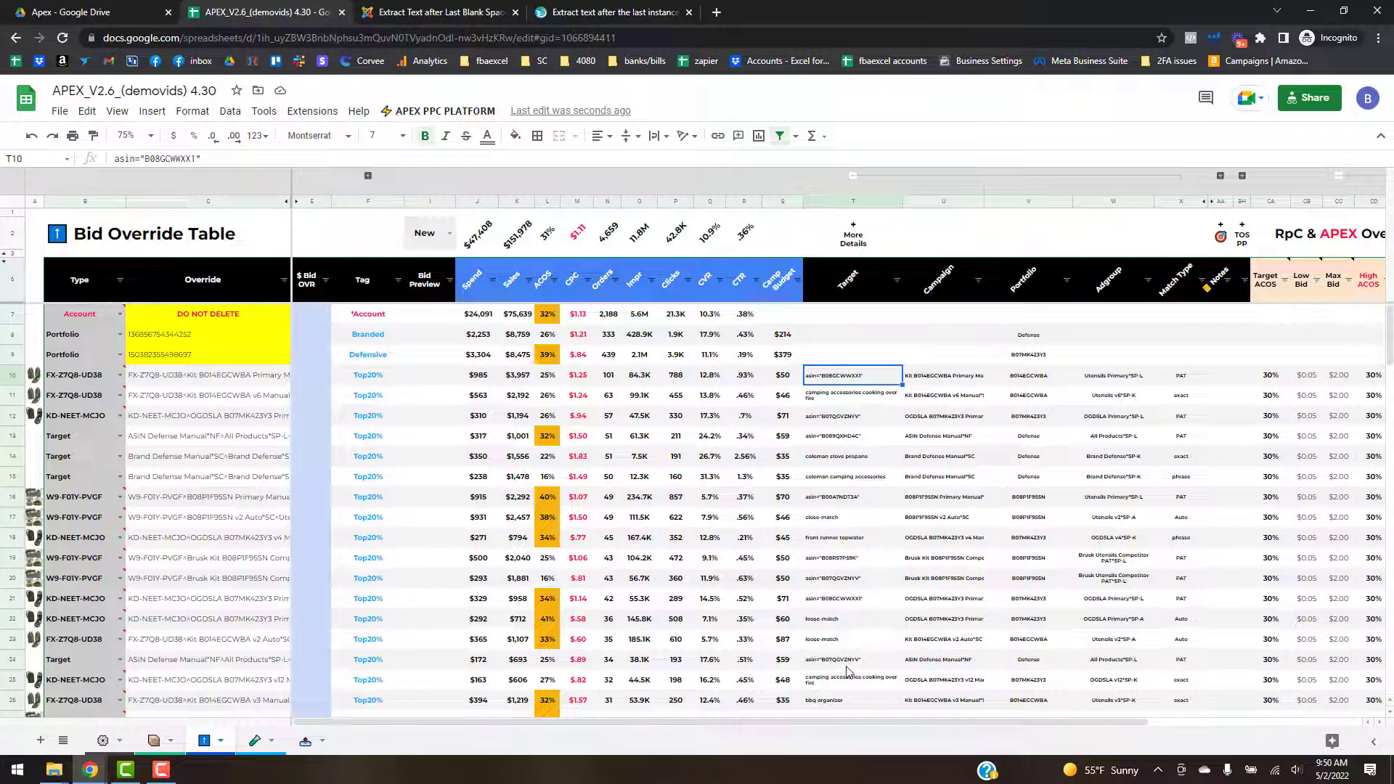
scroll(837, 695, down, 2)
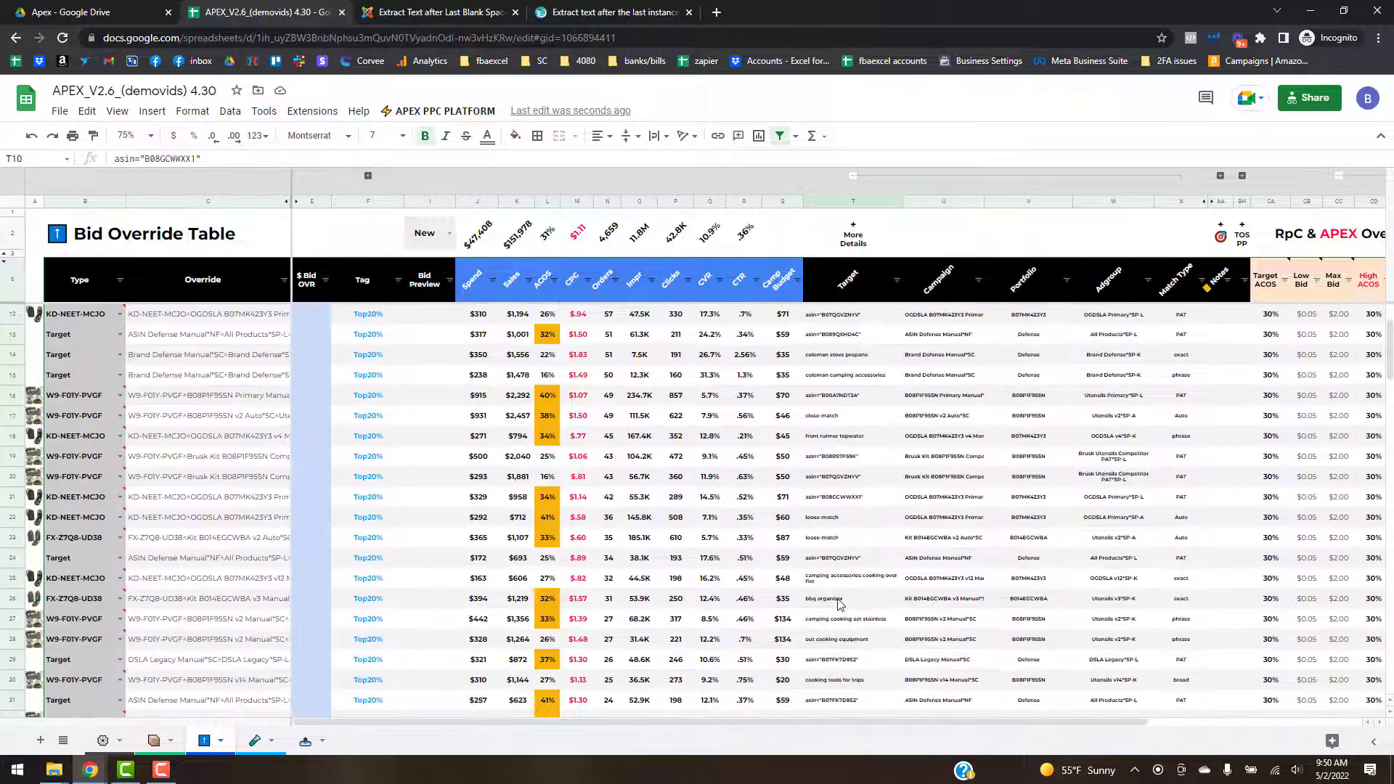
click(872, 599)
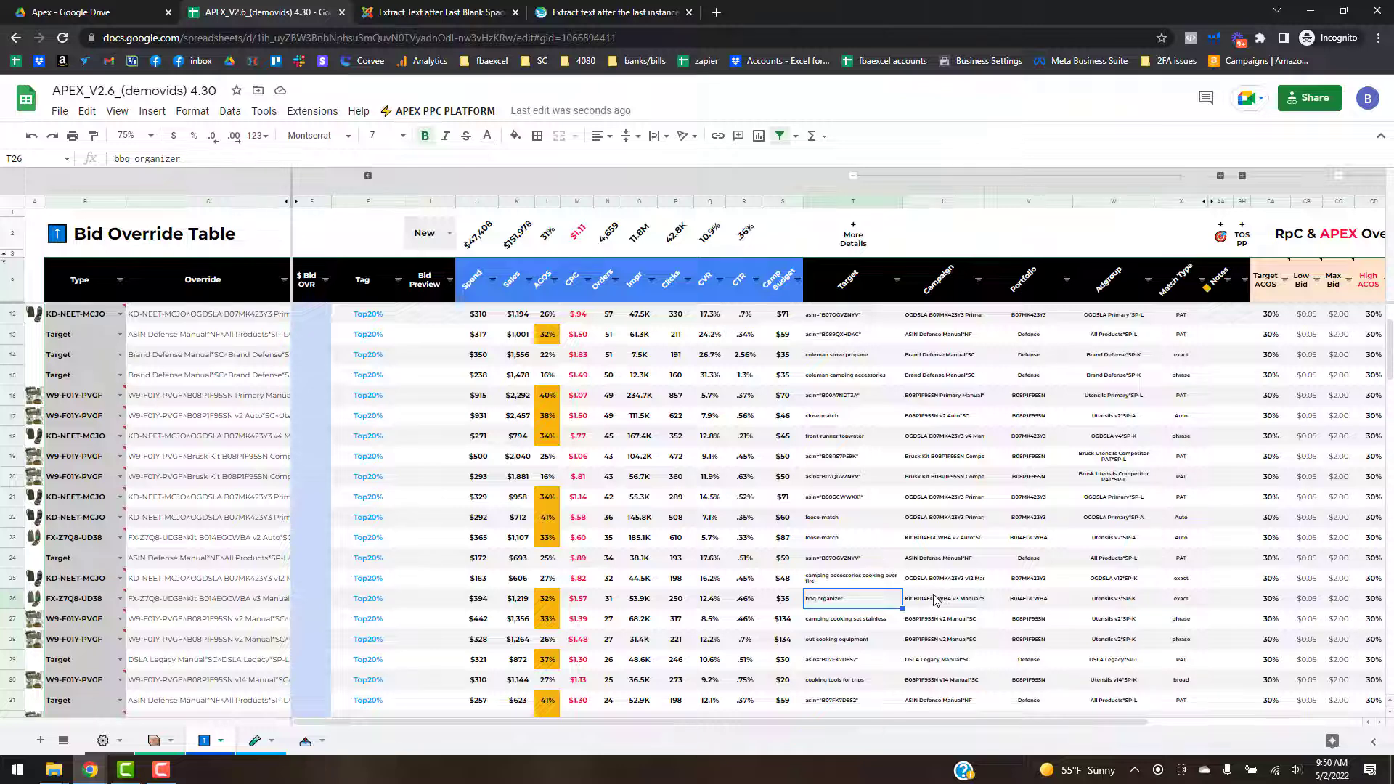
key(ctrl+c)
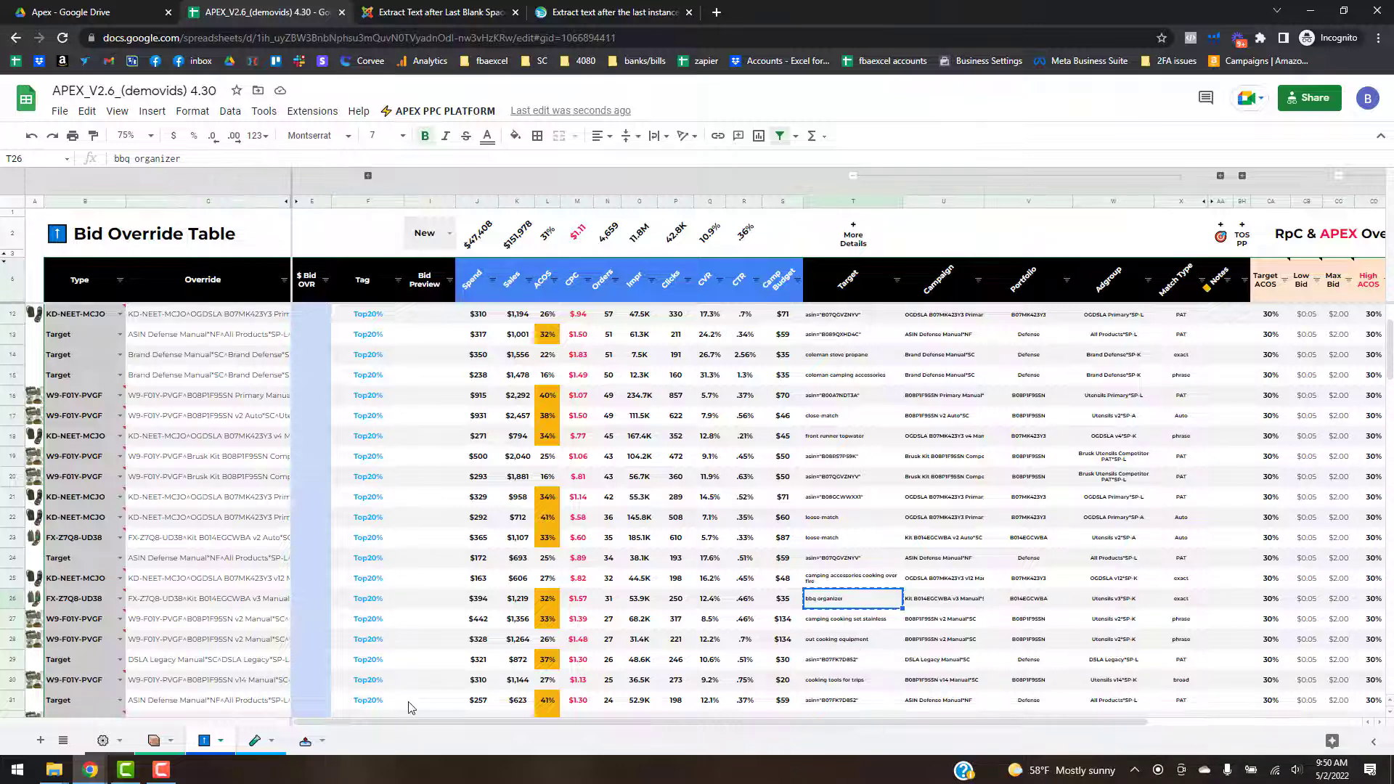
click(248, 741)
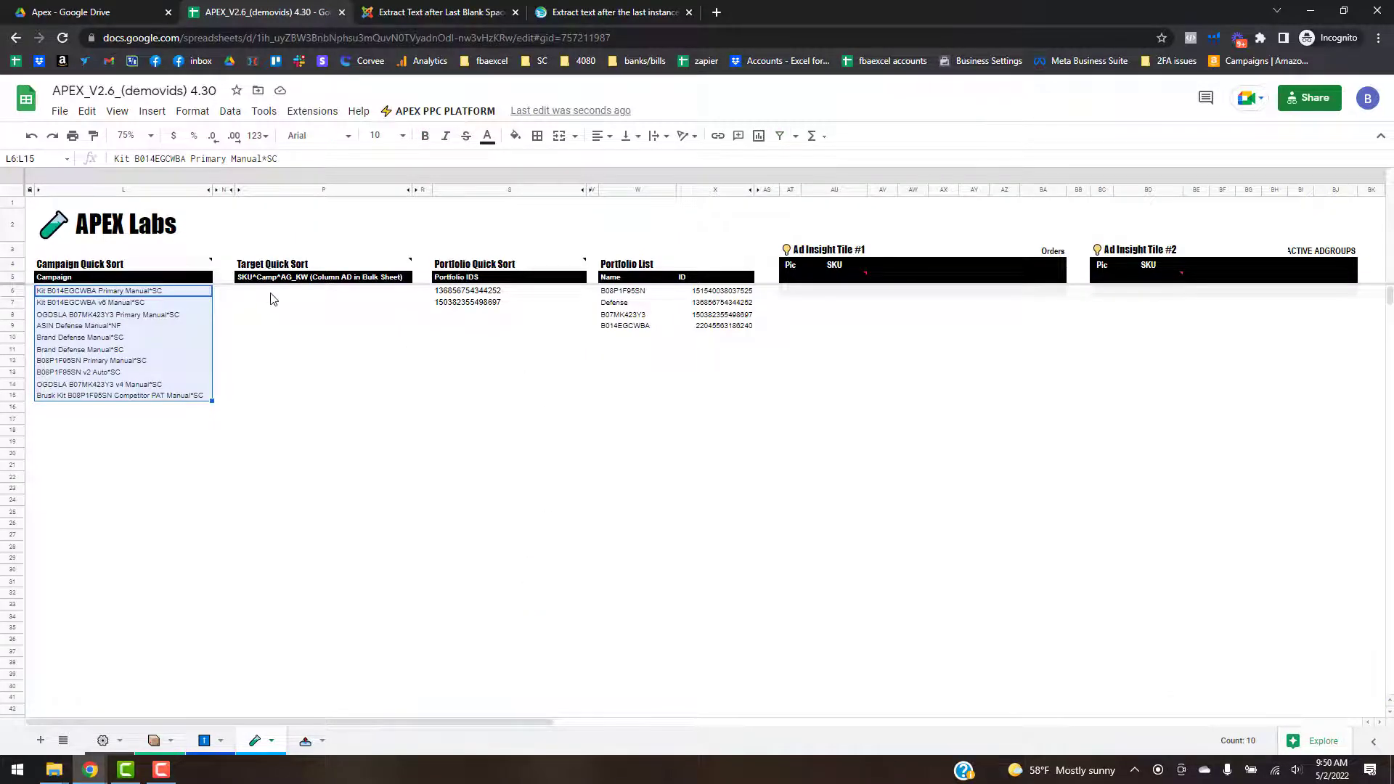
click(270, 294)
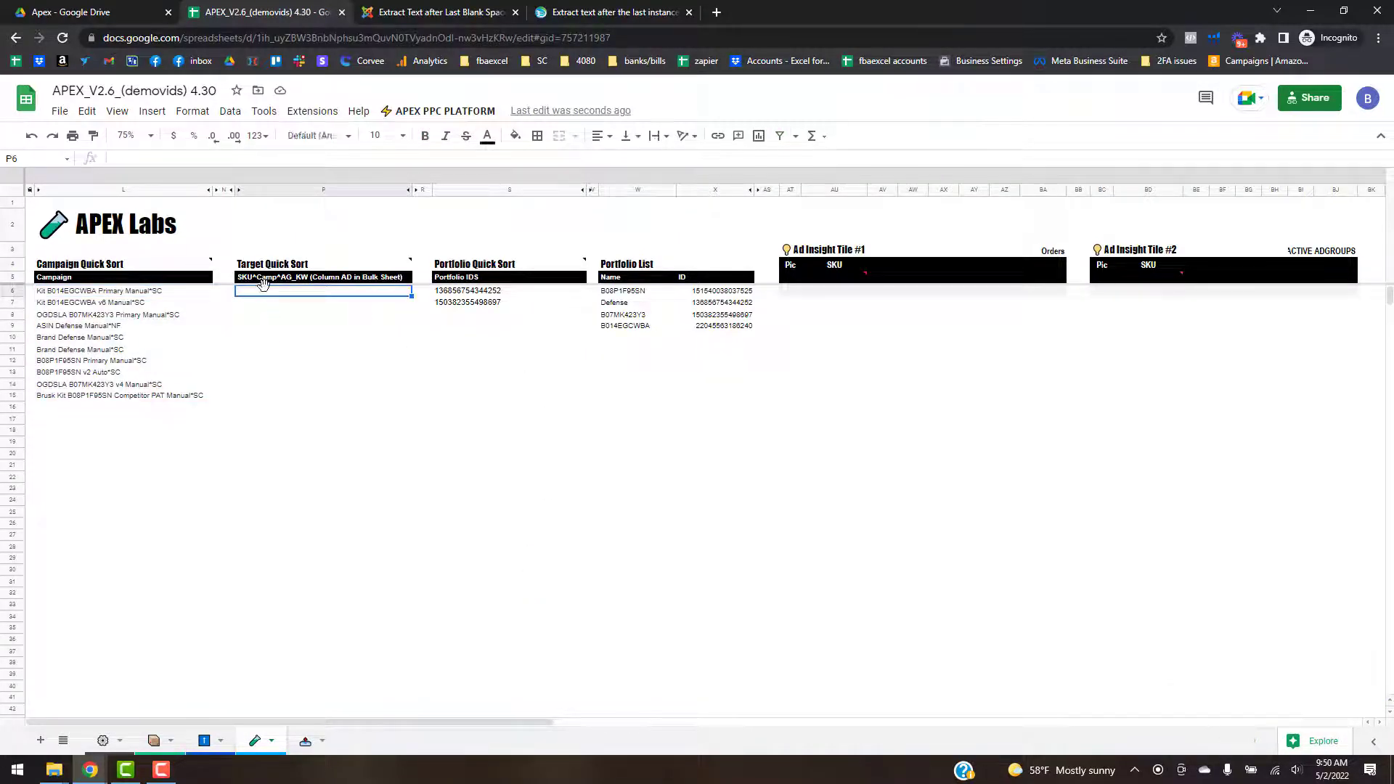
- Compare the Bid Override Table with the bulk sheet and locate the SKU_Camp_AG_KW column that the Target Quick Sort list refers to
mouse_move(307, 280)
key(alt+Up)
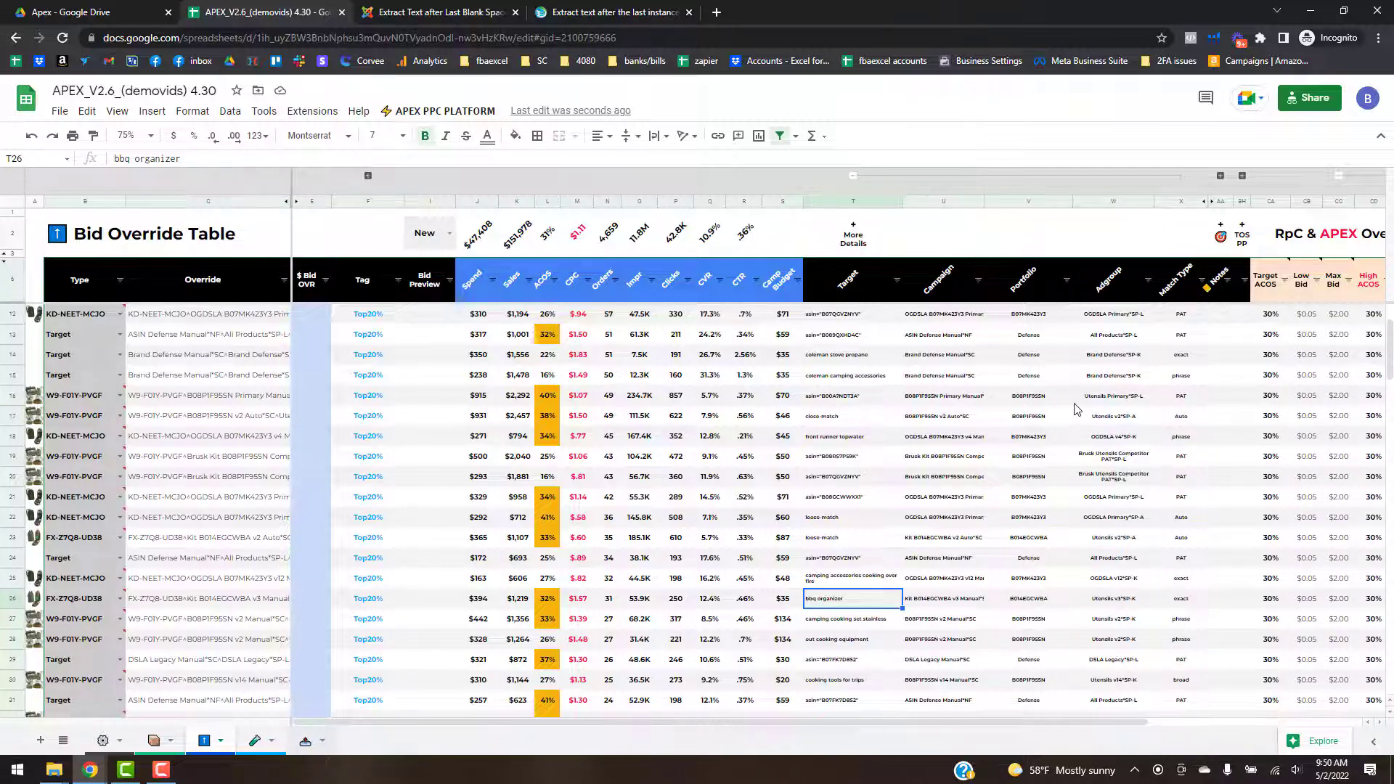
key(alt+Down)
key(alt+Down)
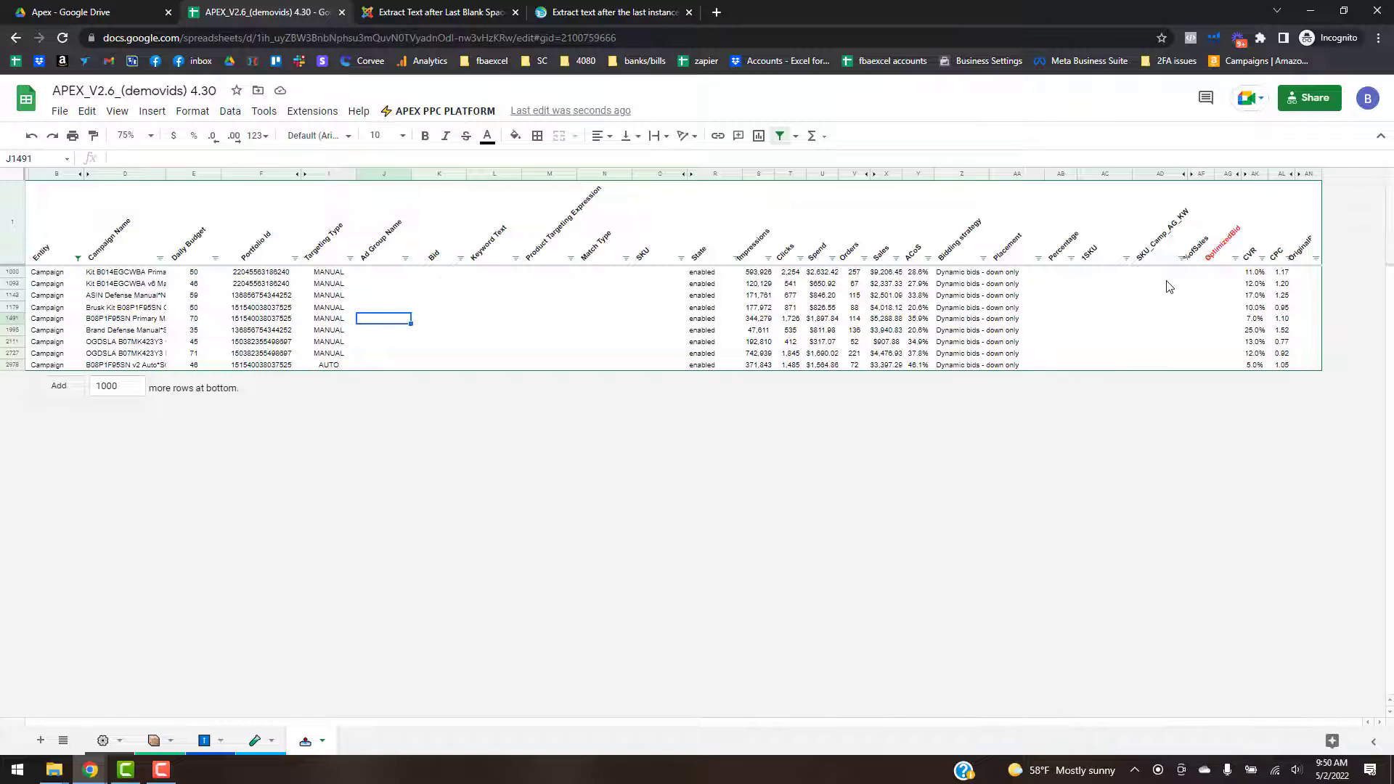
click(1164, 307)
click(444, 111)
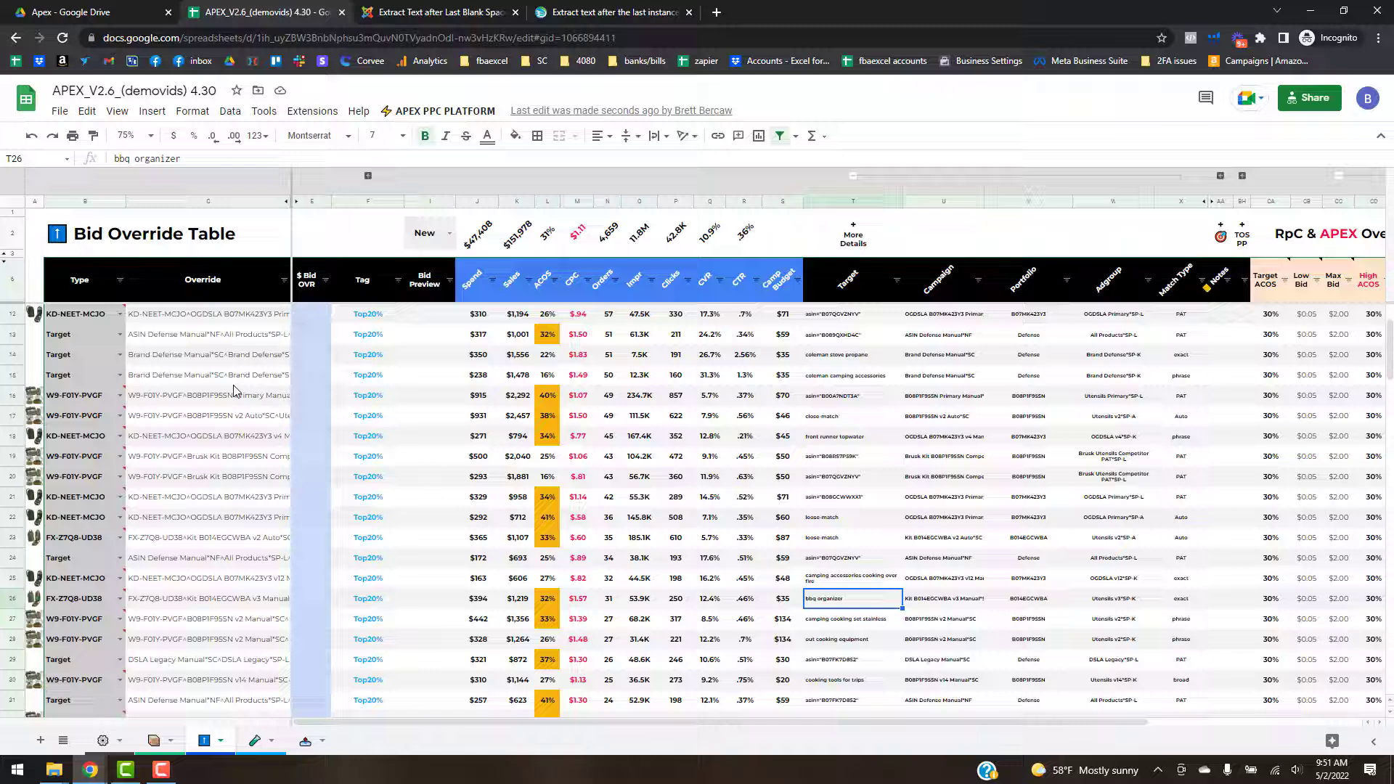
- Copy the override entries C15:C24 from the Bid Override Table into the Target Quick Sort list starting at P6
click(234, 384)
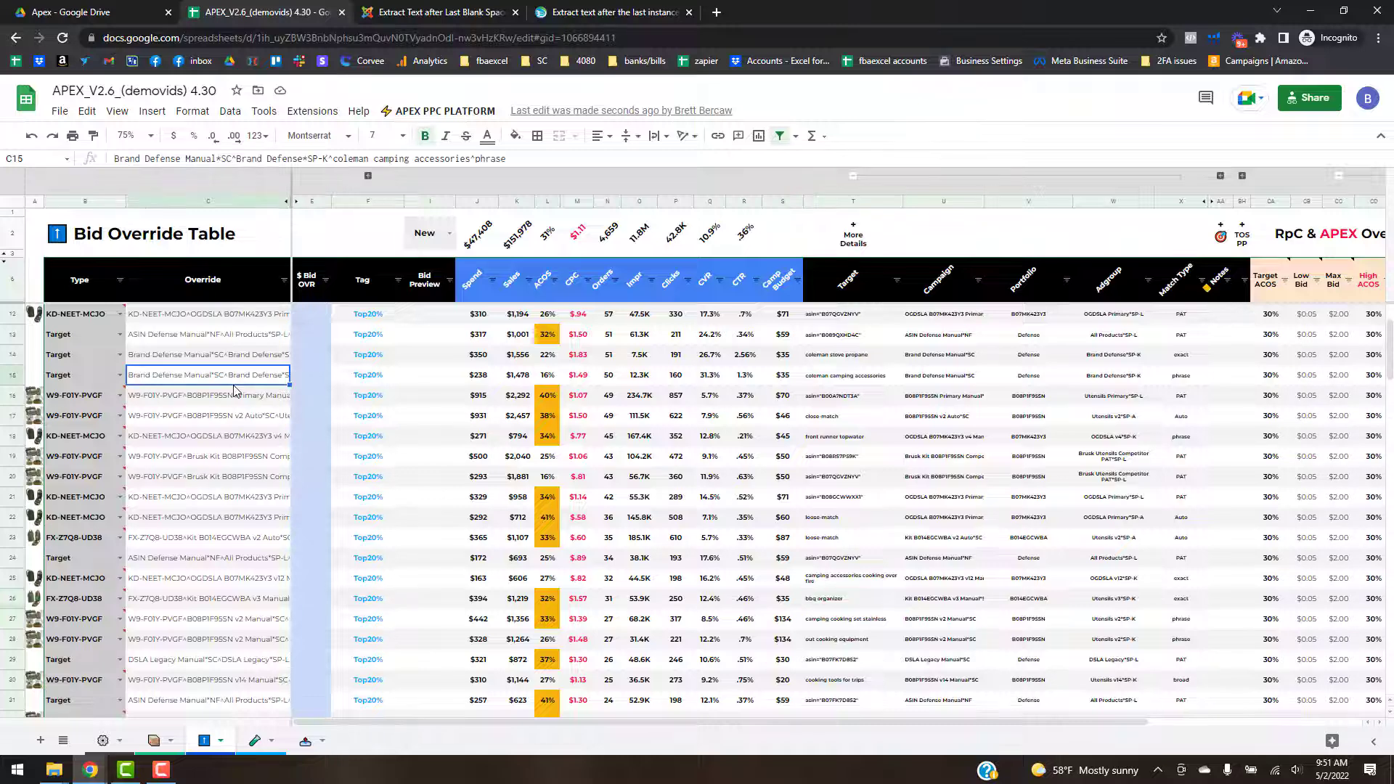
shift+click(211, 565)
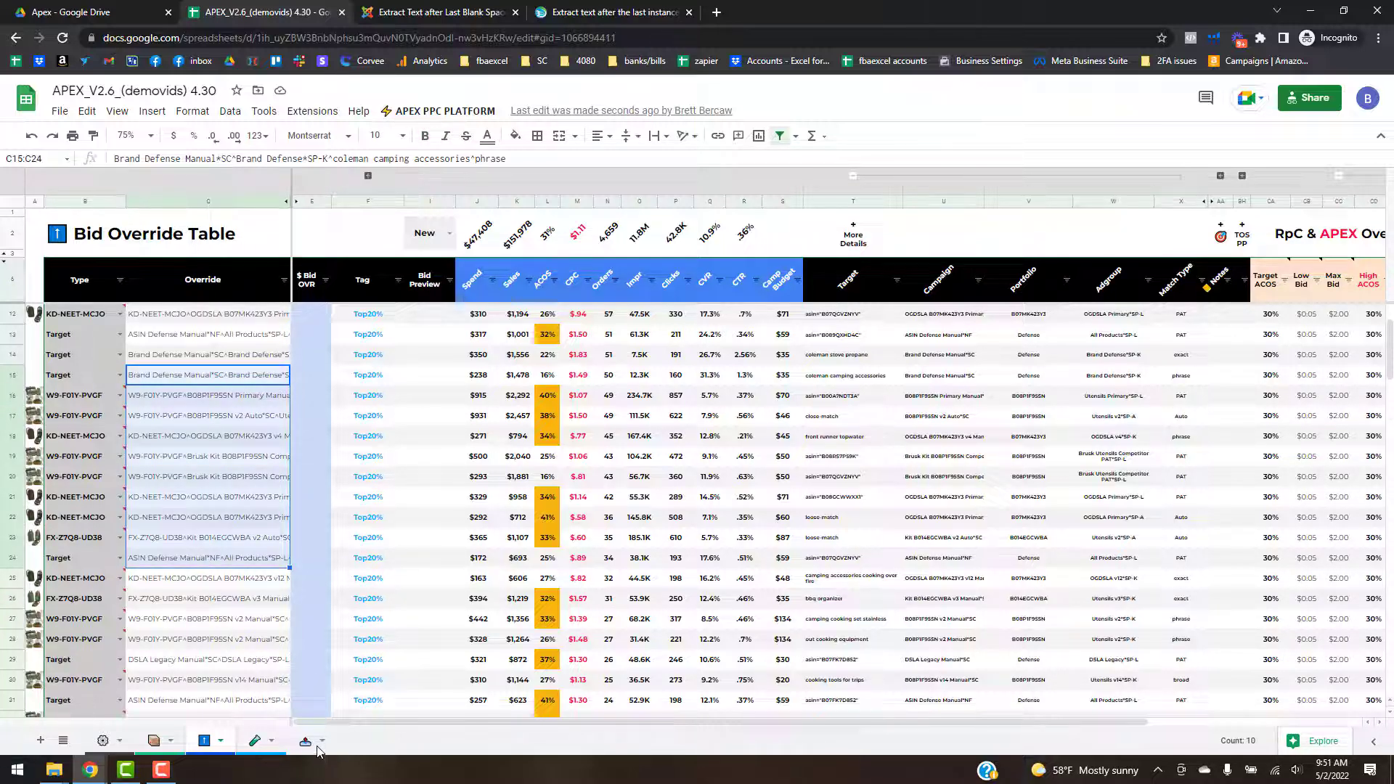
click(254, 741)
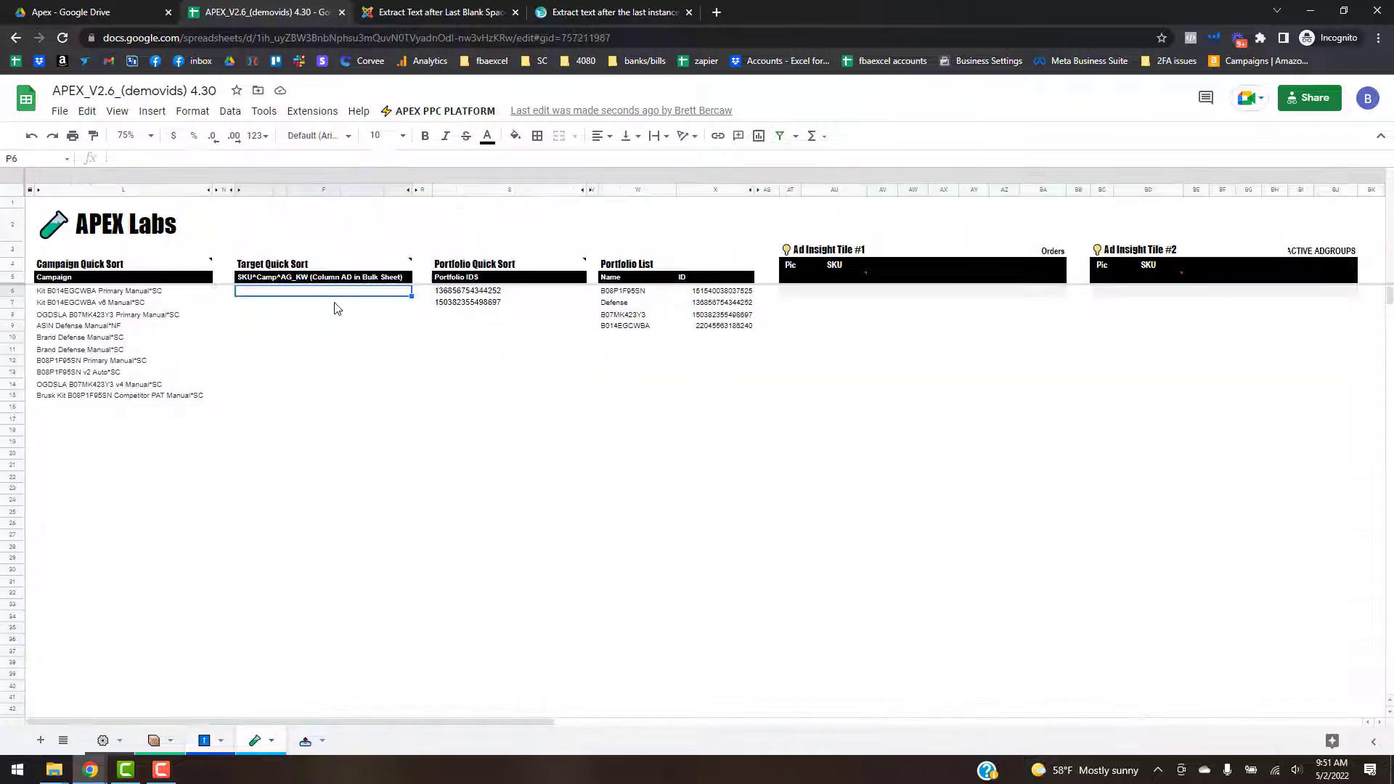
key(ctrl+v)
- Run the Target Quick Sort's Show On List filter on the bulk file
click(444, 110)
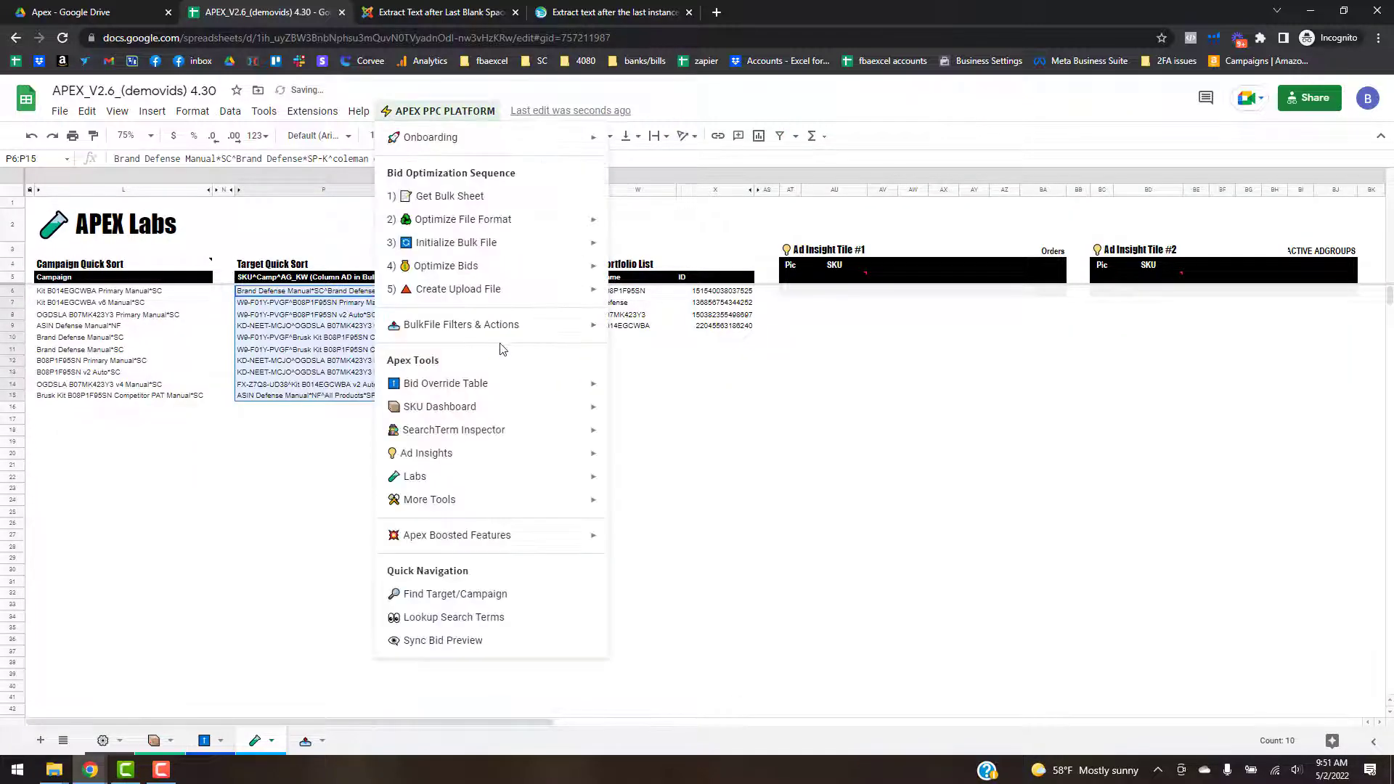
mouse_move(415, 476)
mouse_move(737, 509)
click(909, 510)
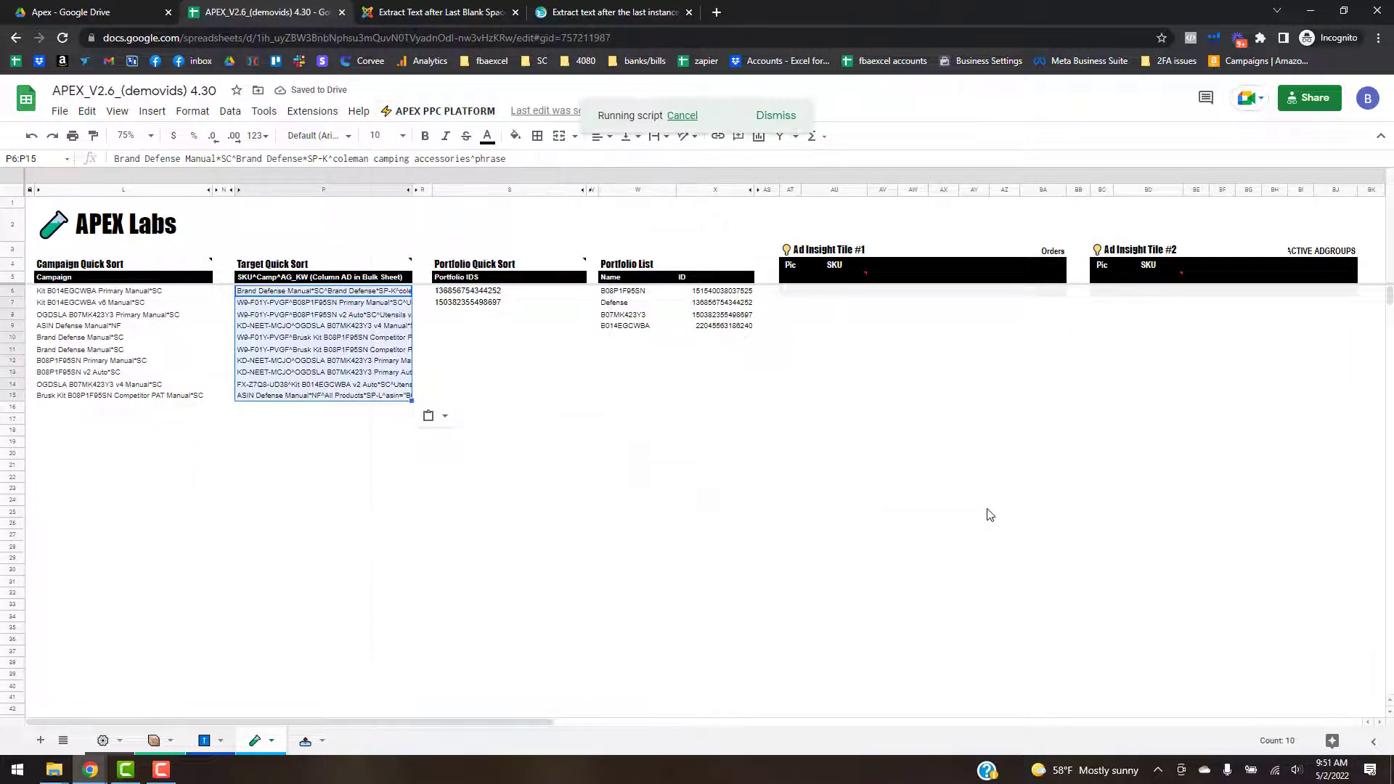
click(873, 455)
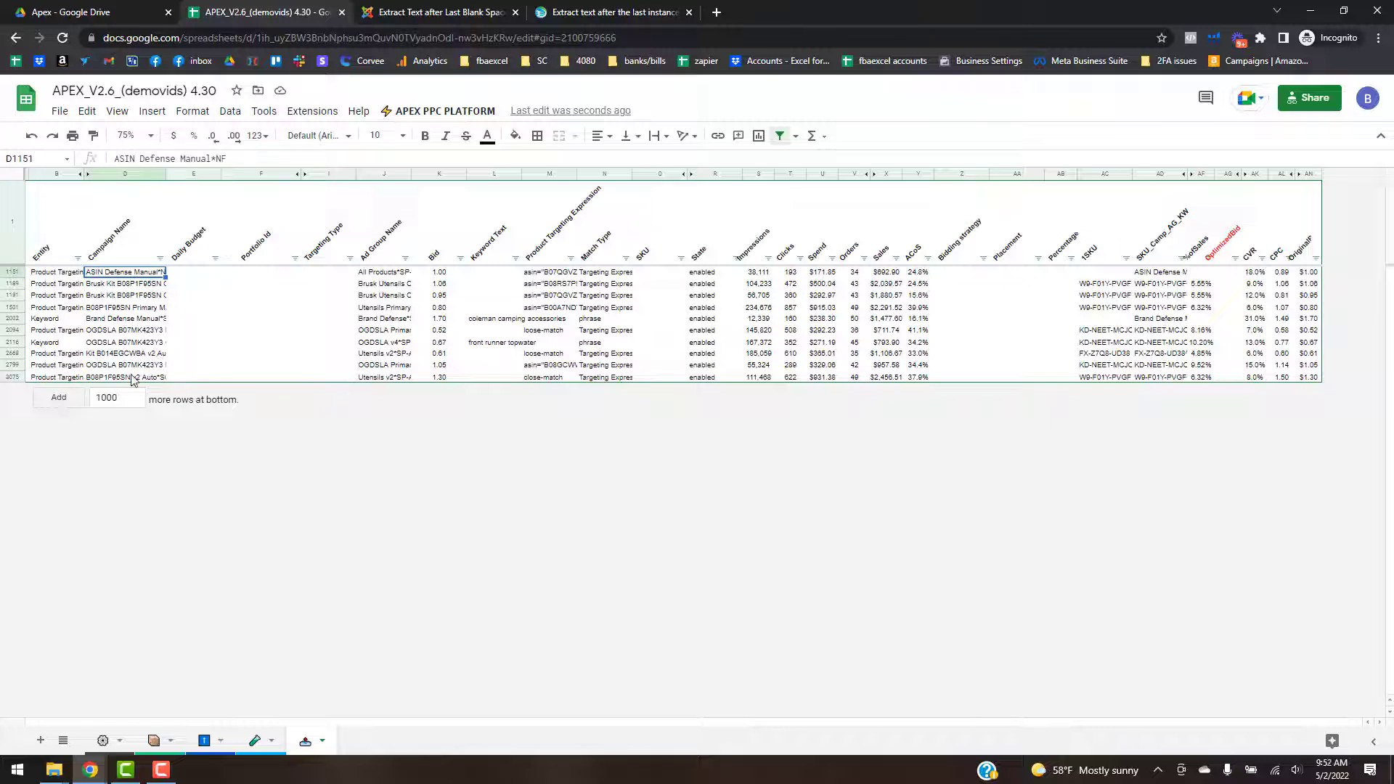
- Copy the filtered campaign names from D1151 down in the bulk sheet into the Campaign Quick Sort list starting at L6
shift+click(161, 378)
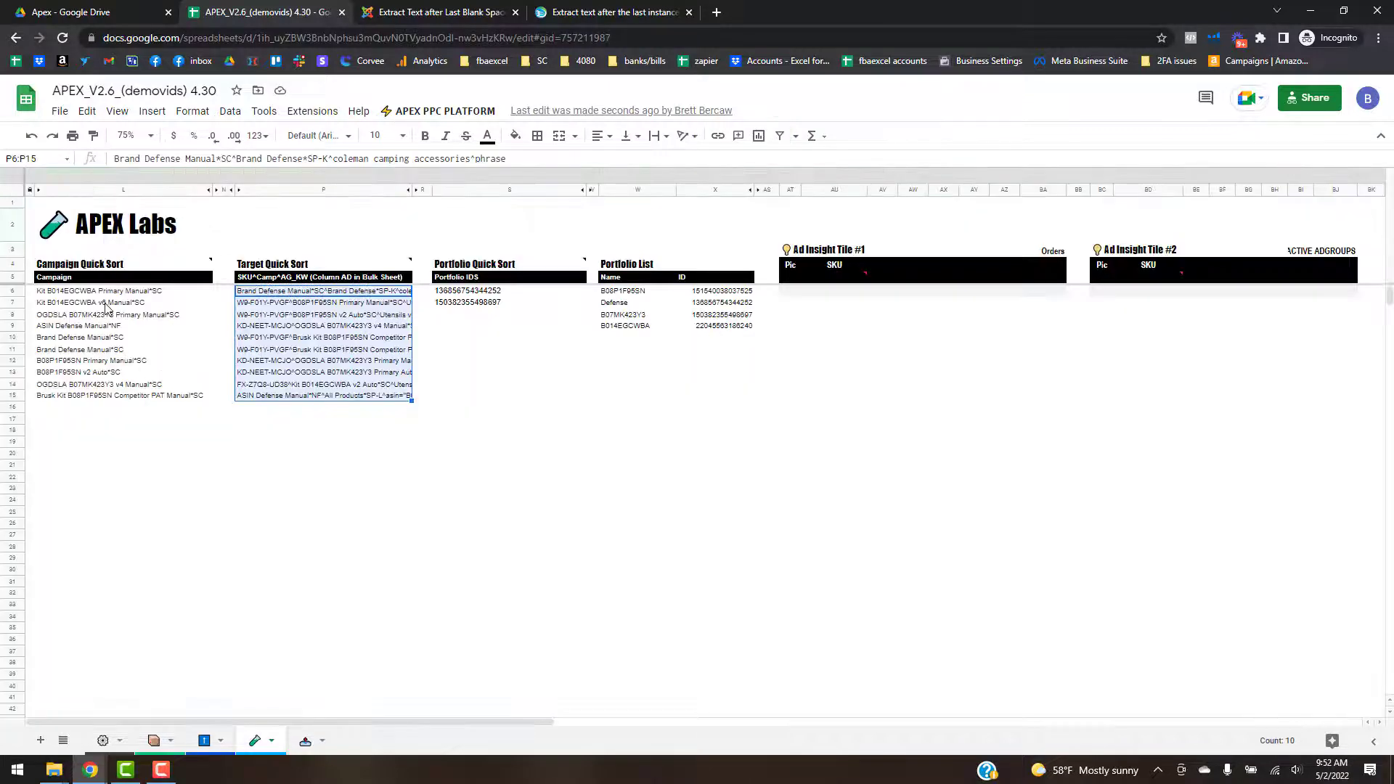
click(103, 293)
key(ctrl+v)
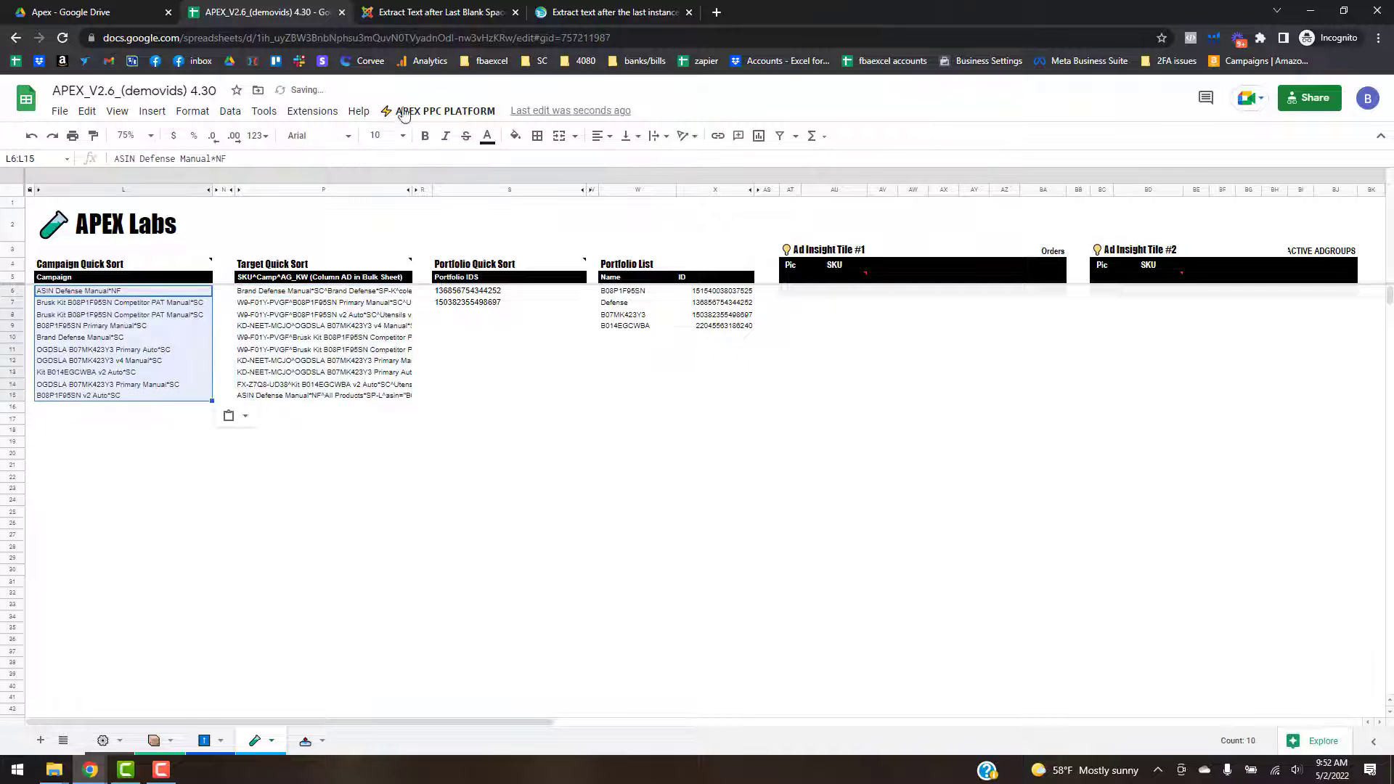
- Run the Campaign Quick Sort's Check Camp/Adgroup/Ad State for the listed campaigns
click(414, 113)
mouse_move(563, 478)
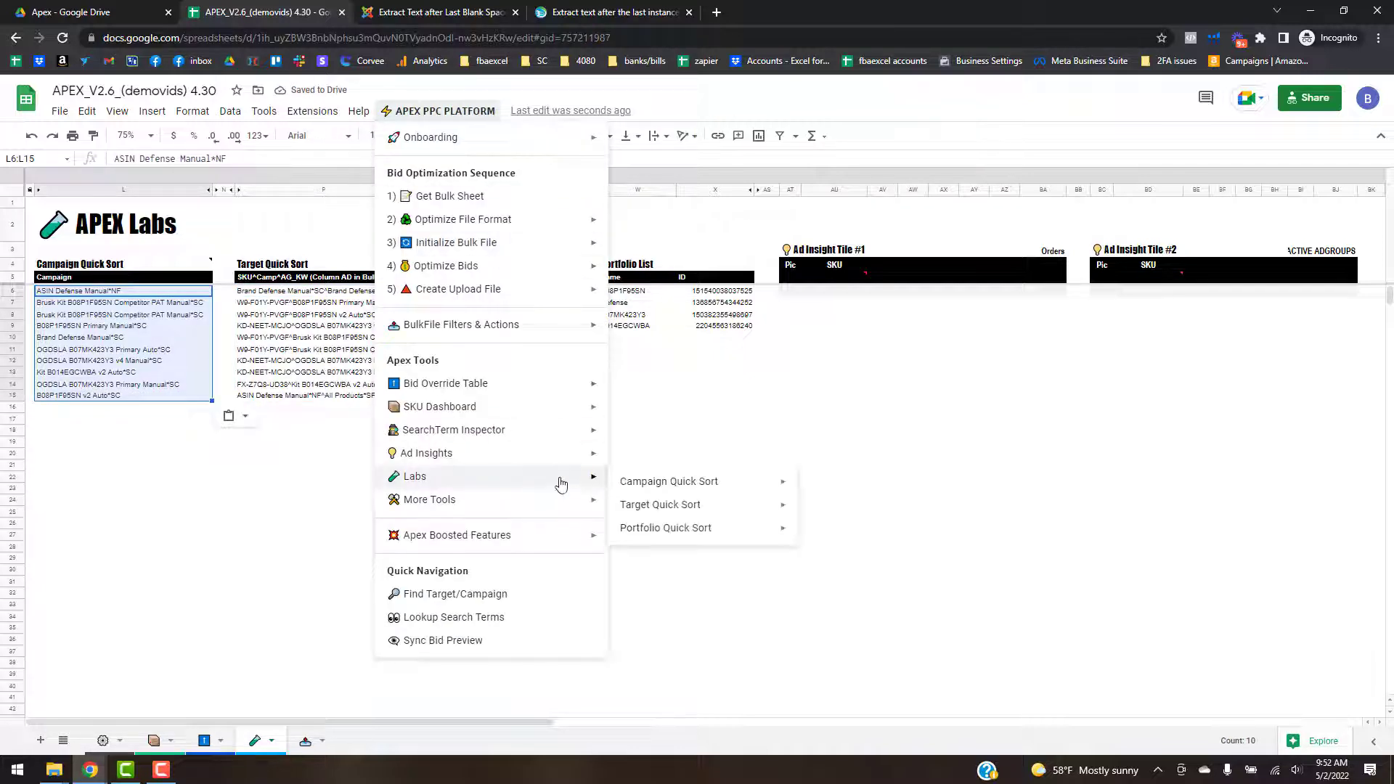
mouse_move(650, 483)
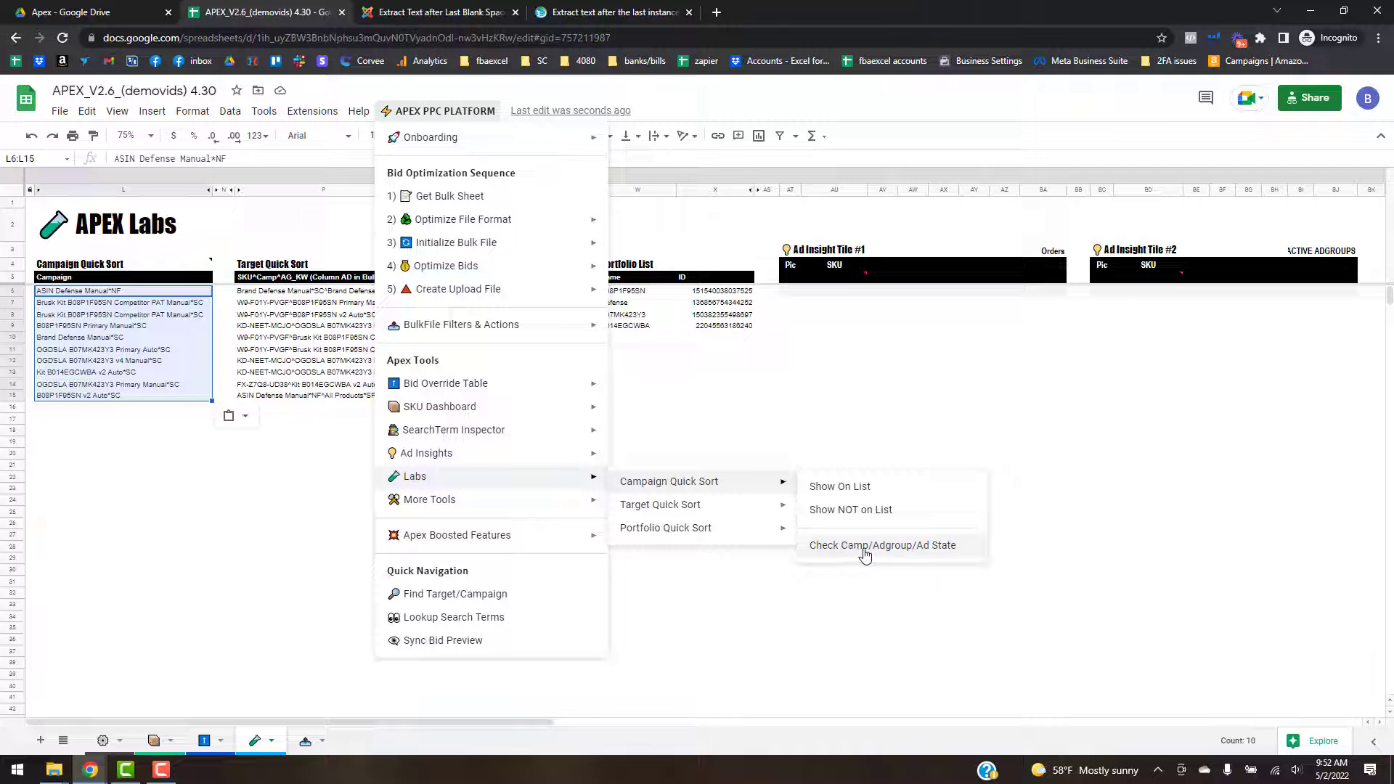
click(959, 546)
click(865, 463)
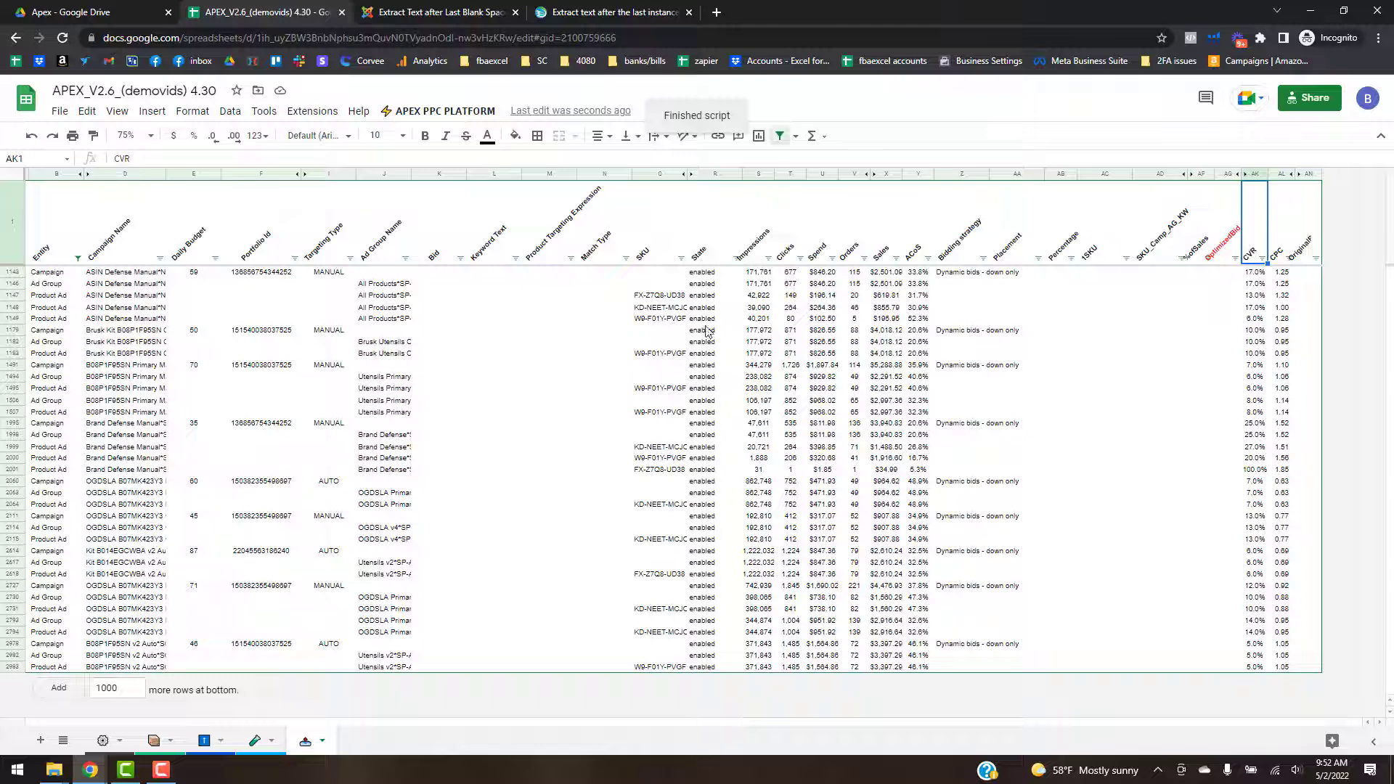
- Check the values in the State column's filter without changing it and return to the APEX Labs sheet
click(736, 258)
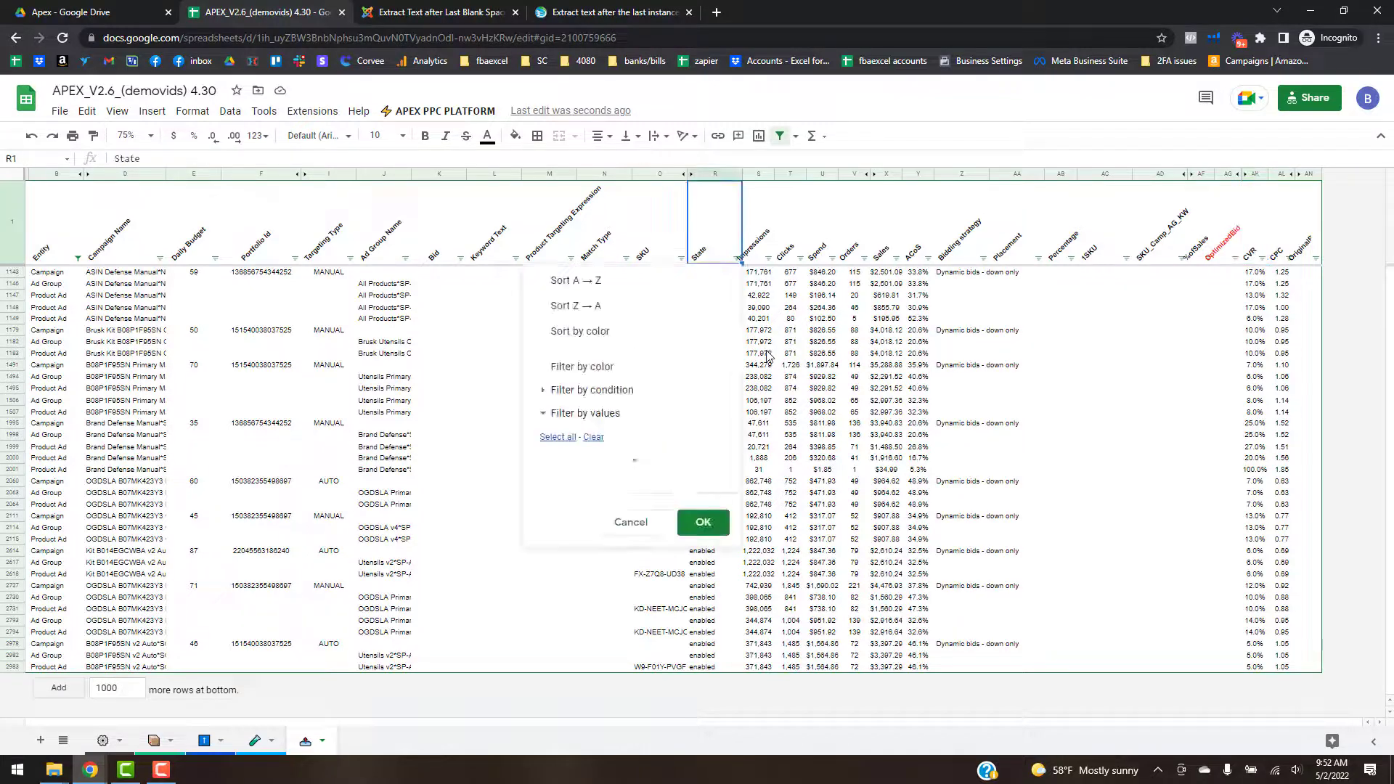
click(630, 618)
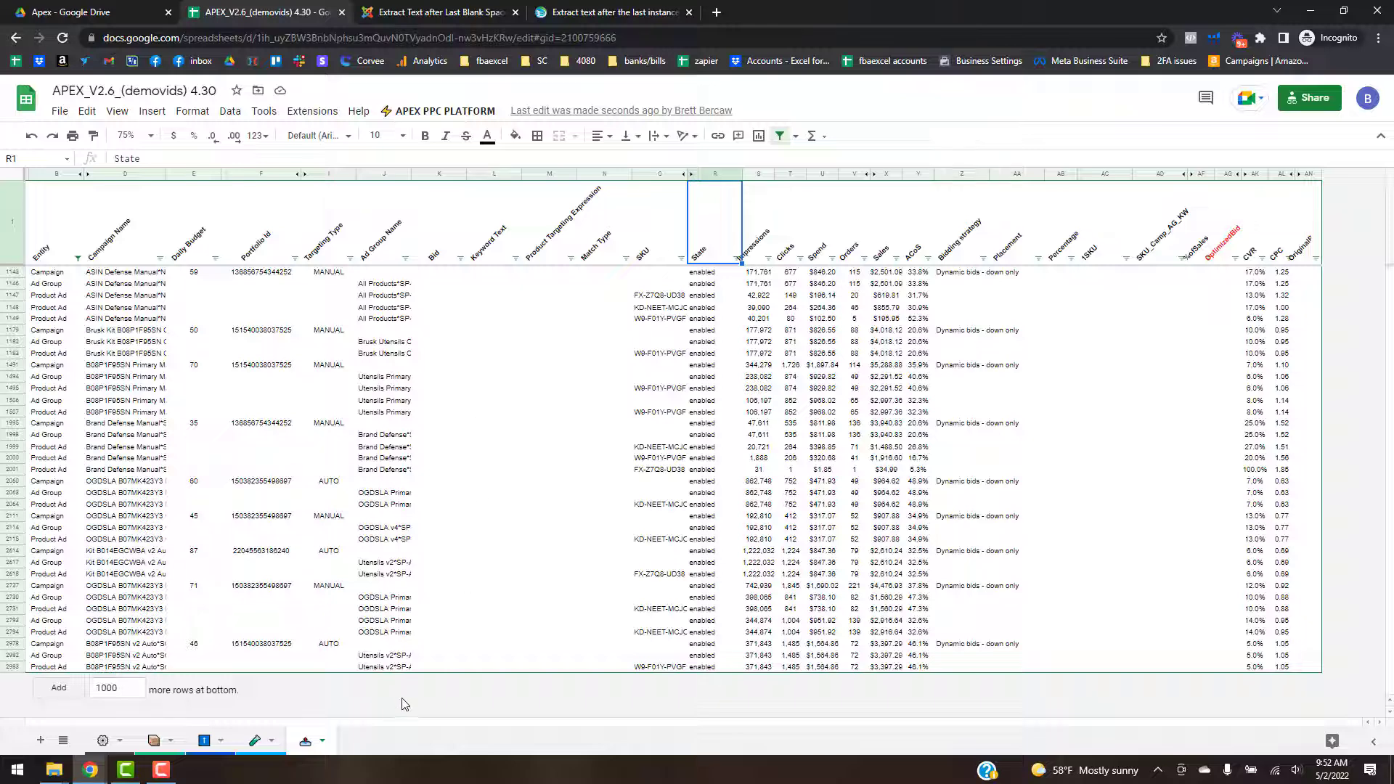
click(260, 739)
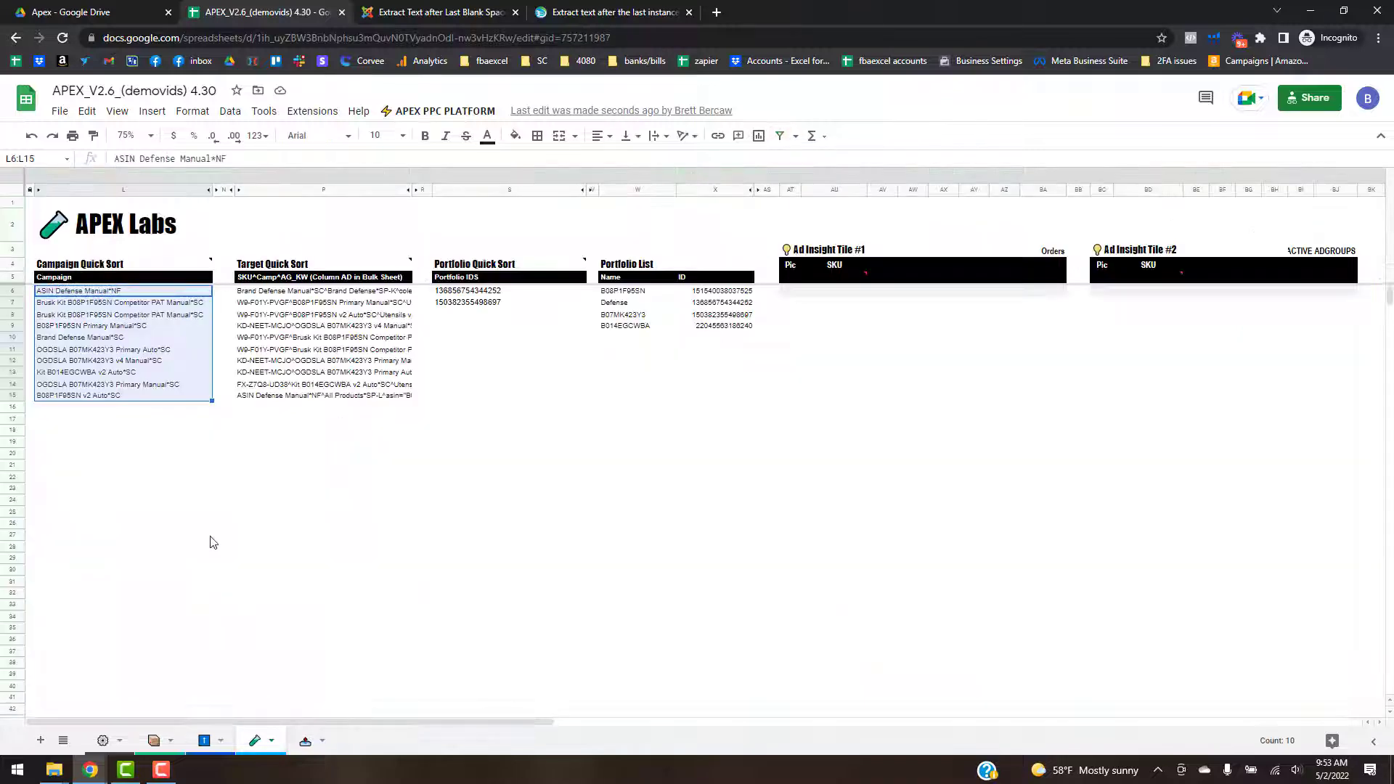